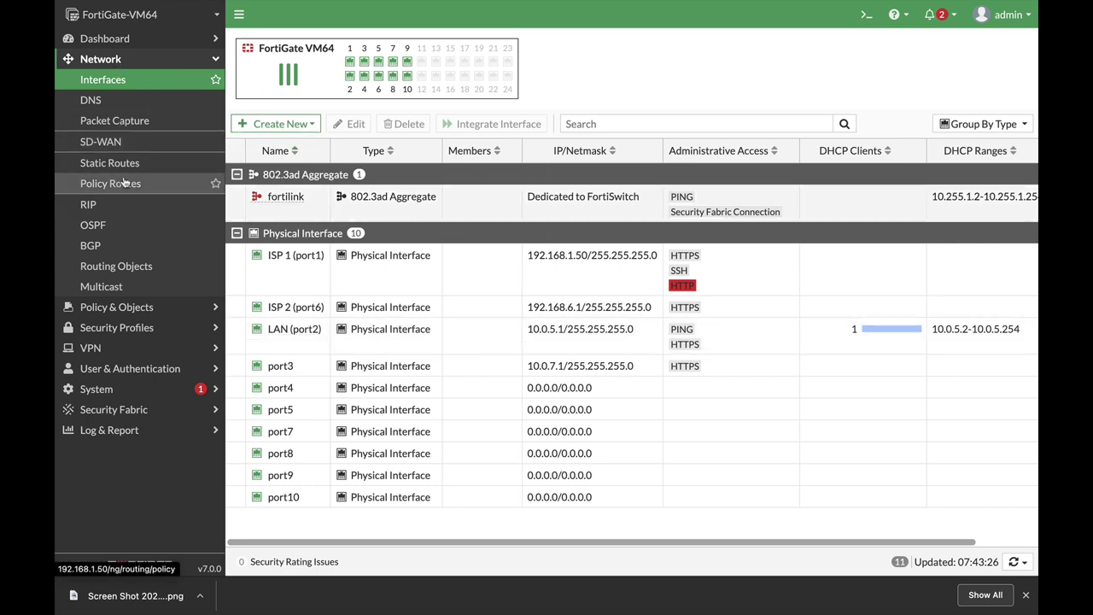
Step: Examine the SD-WAN configuration, looking through its zones, rules and performance SLAs
left_click(127, 143)
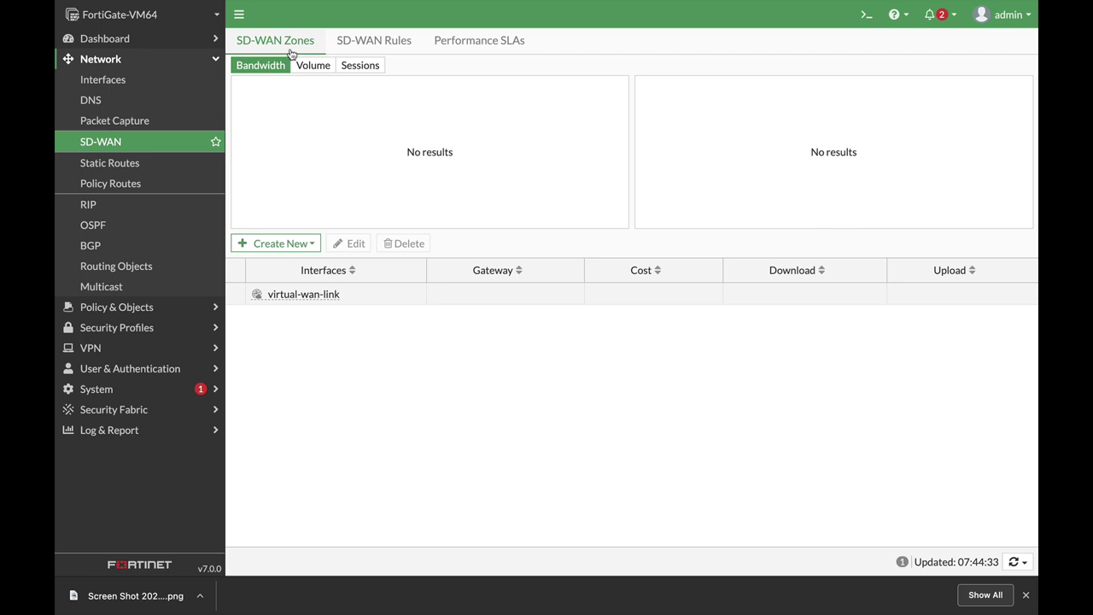
left_click(394, 43)
left_click(479, 42)
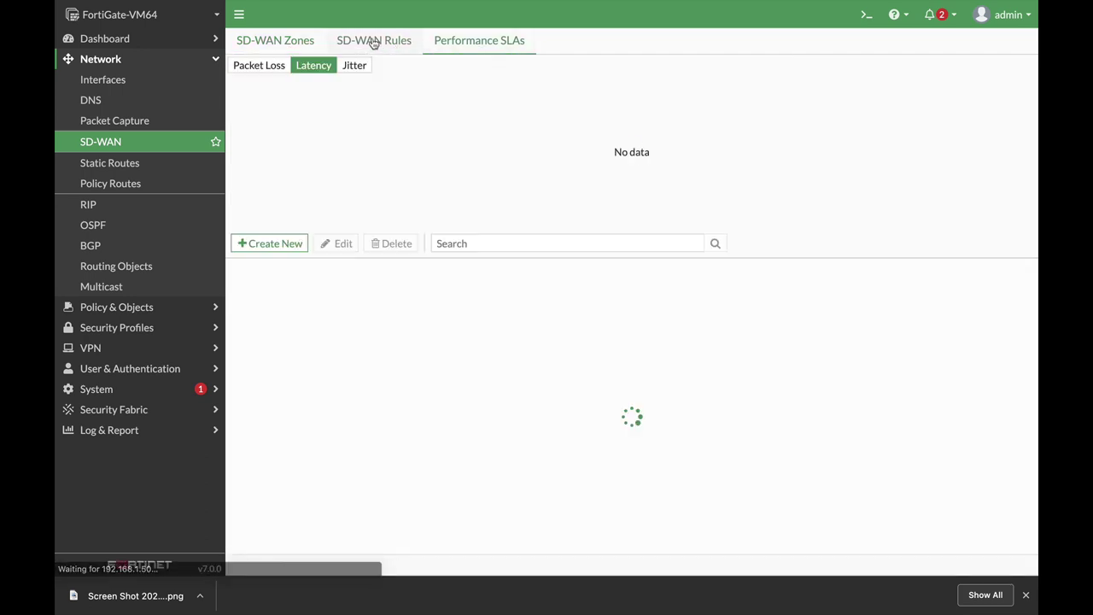
left_click(342, 43)
left_click(272, 42)
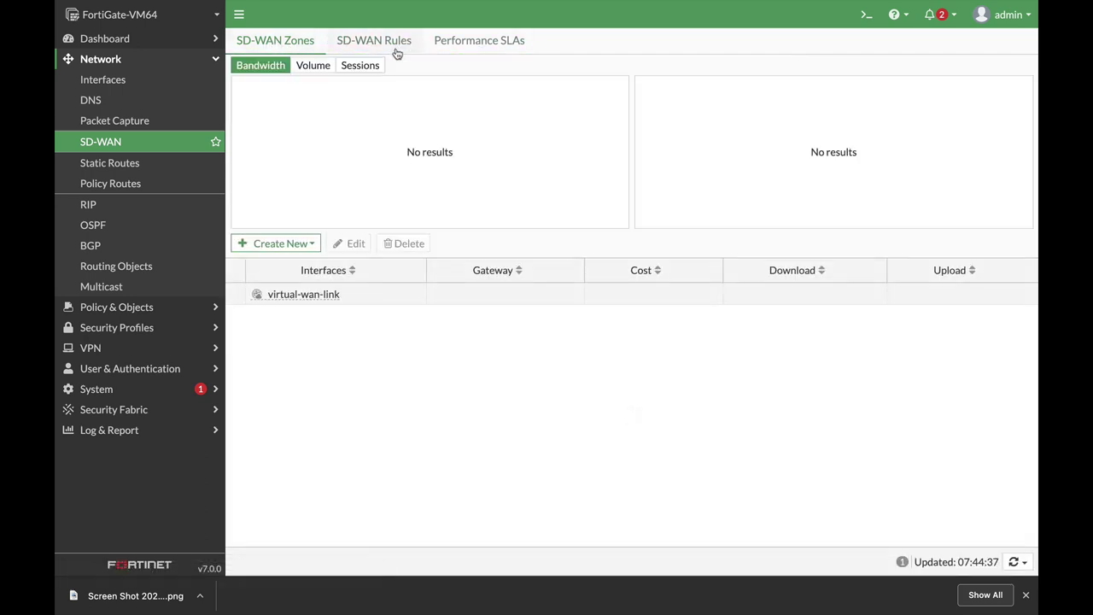
left_click(445, 49)
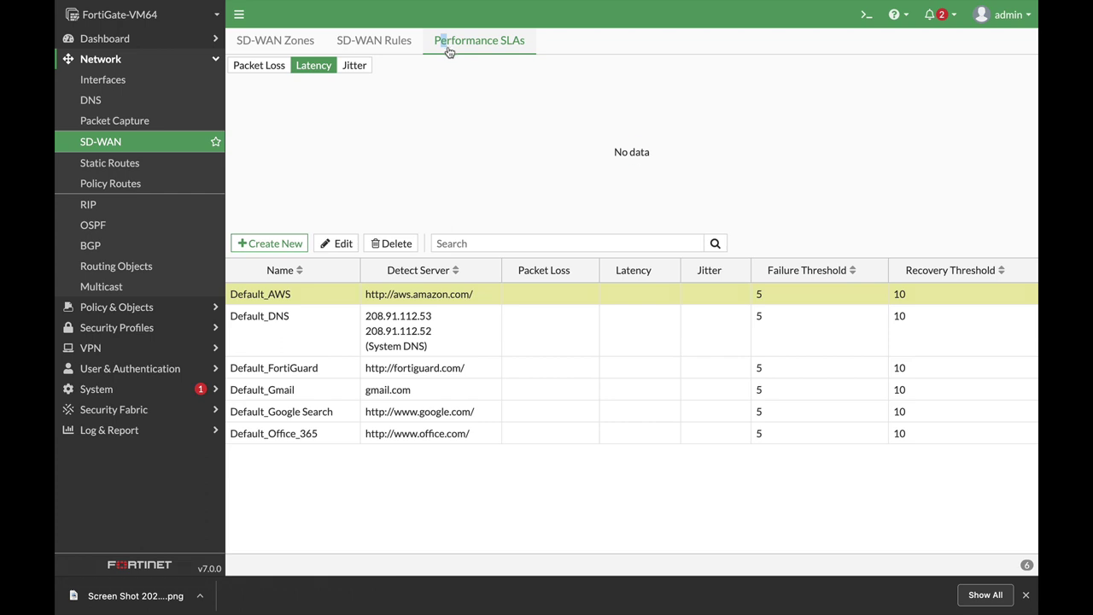
left_click(391, 50)
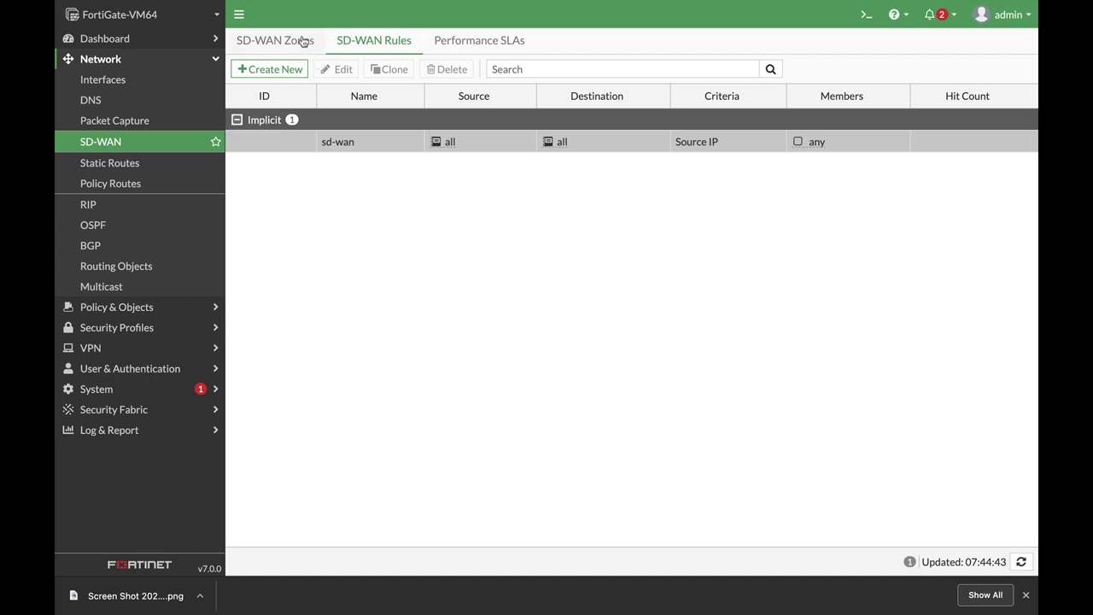
left_click(304, 43)
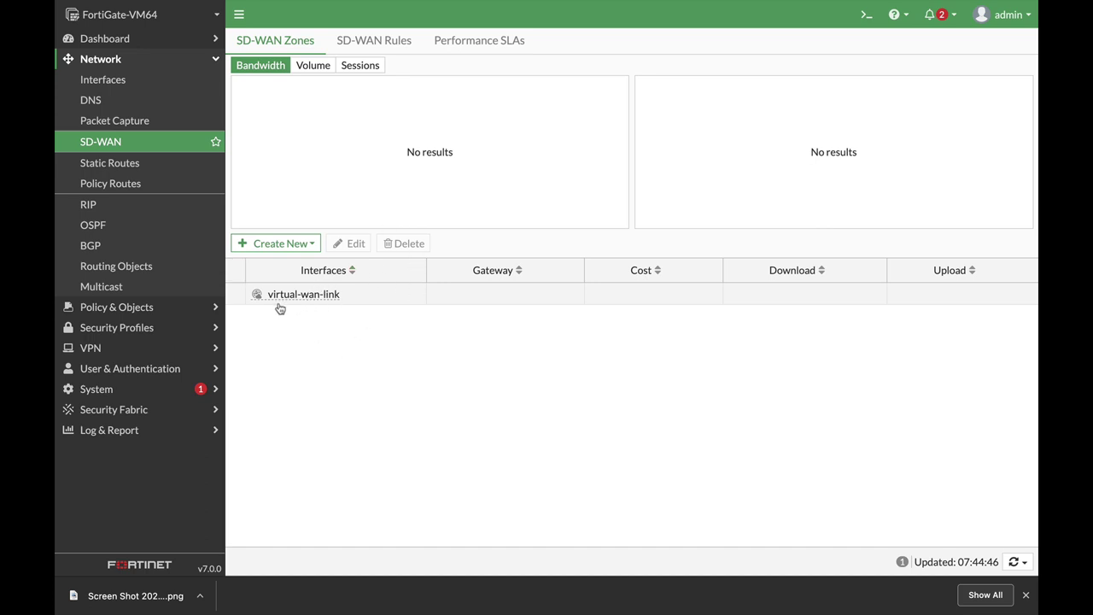
Step: Add ISP 1 (port1) as an SD-WAN member of the virtual-wan-link zone with gateway 192.168.1.1
mouse_move(314, 293)
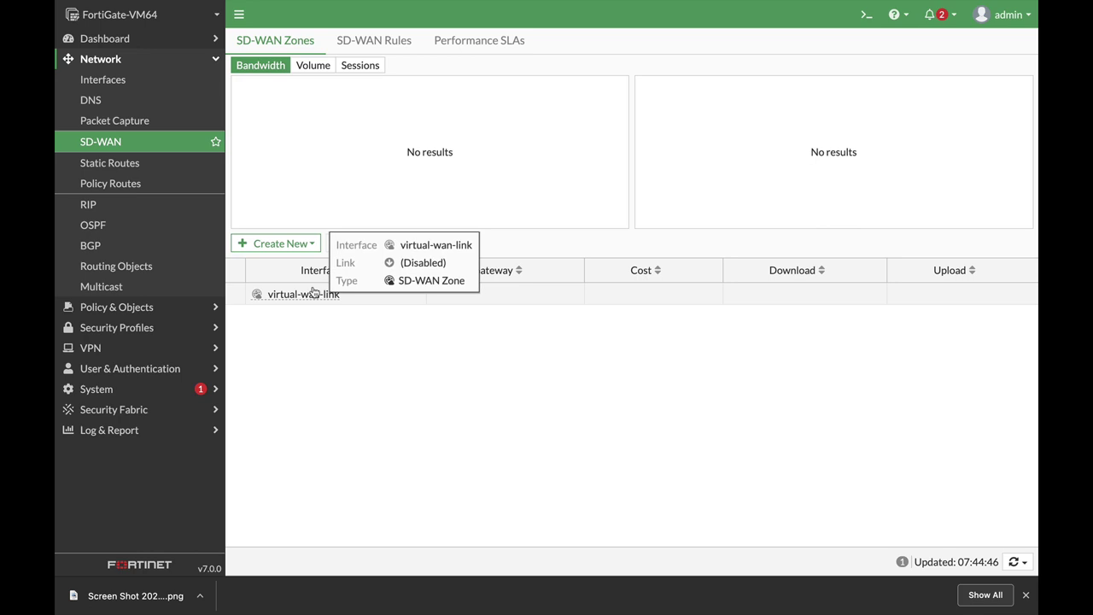
left_click(306, 243)
left_click(308, 263)
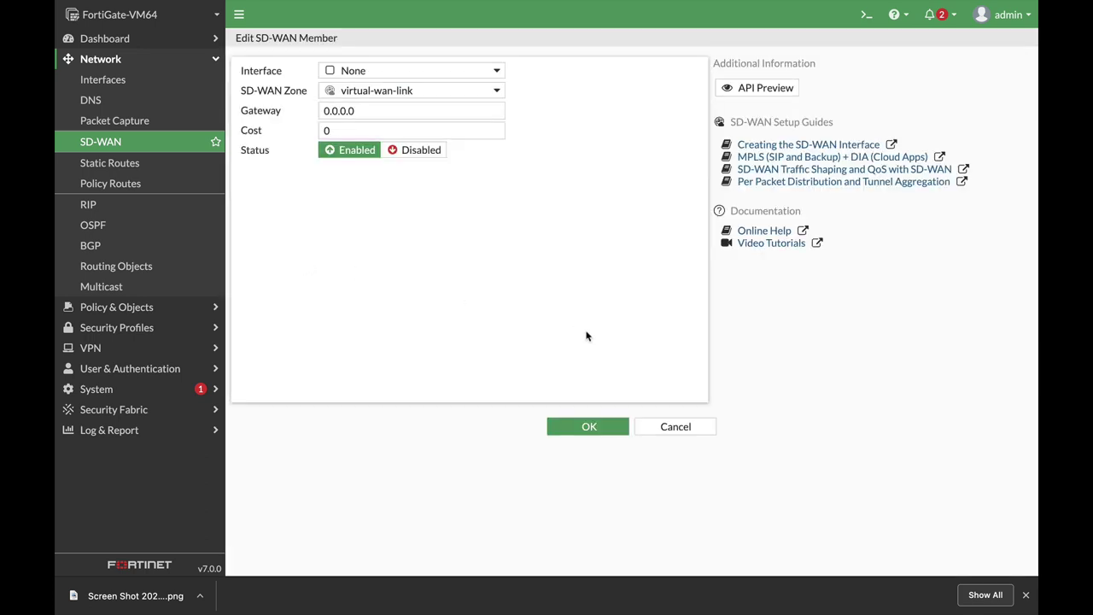
left_click(414, 78)
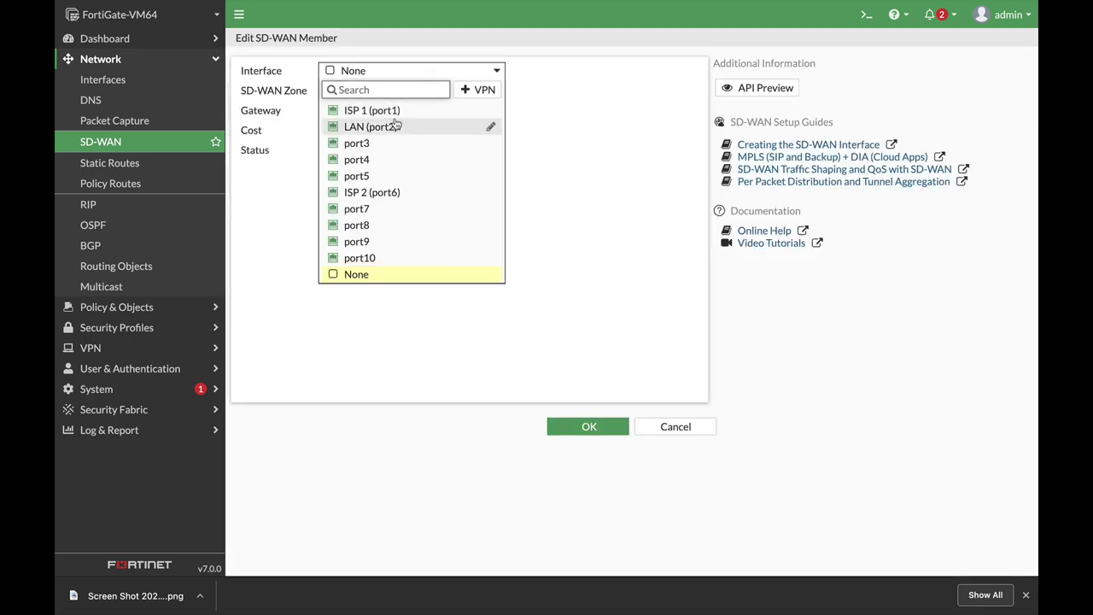
left_click(397, 111)
left_click(346, 132)
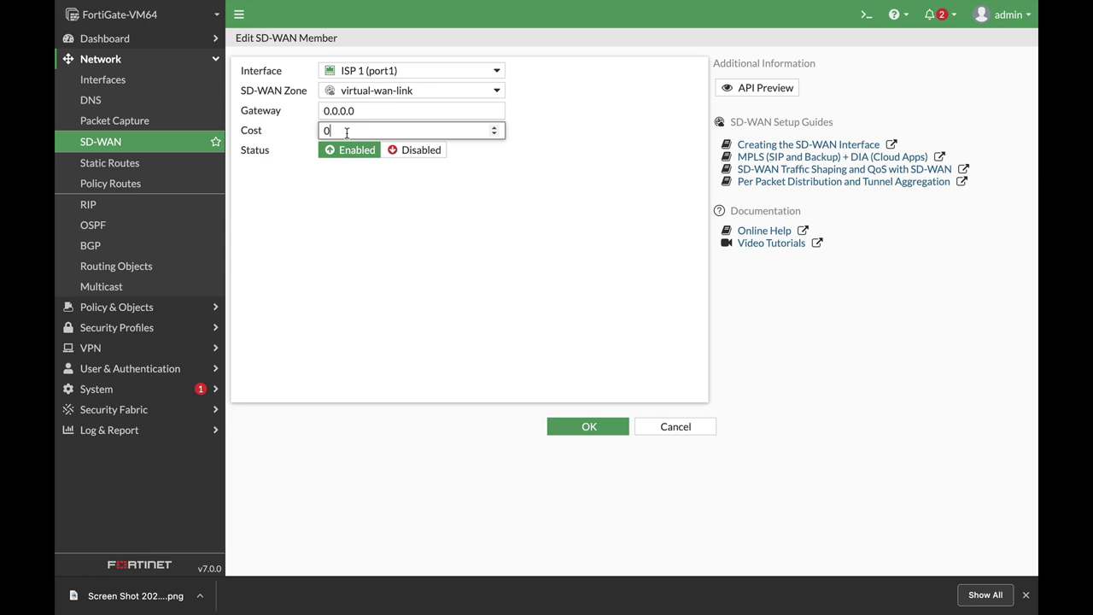
left_click_drag(363, 111, 309, 114)
type("1")
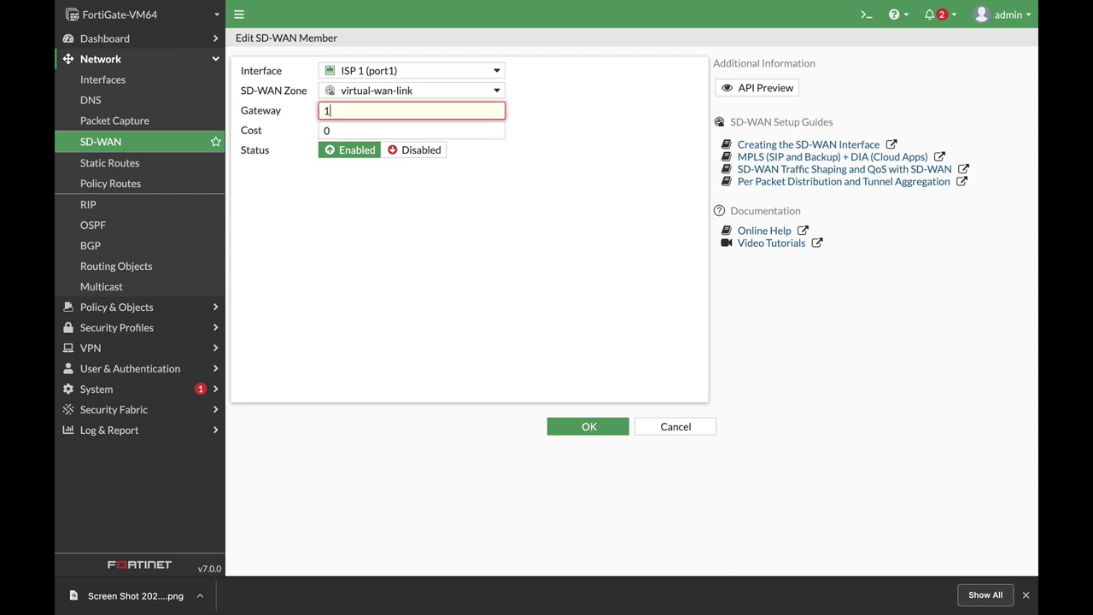
type("92.168.1.1")
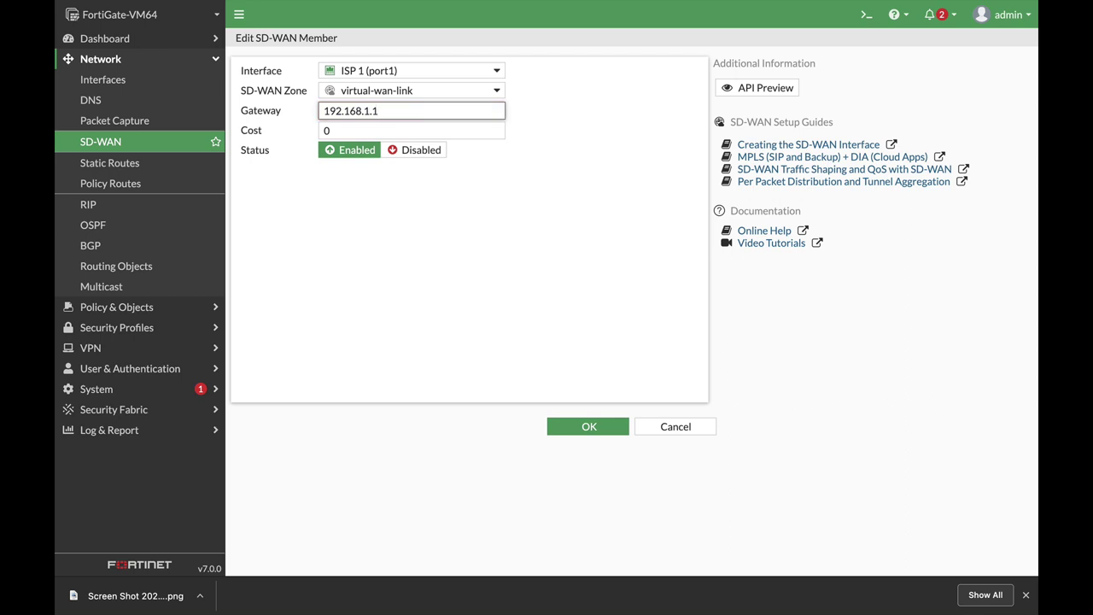
left_click(588, 427)
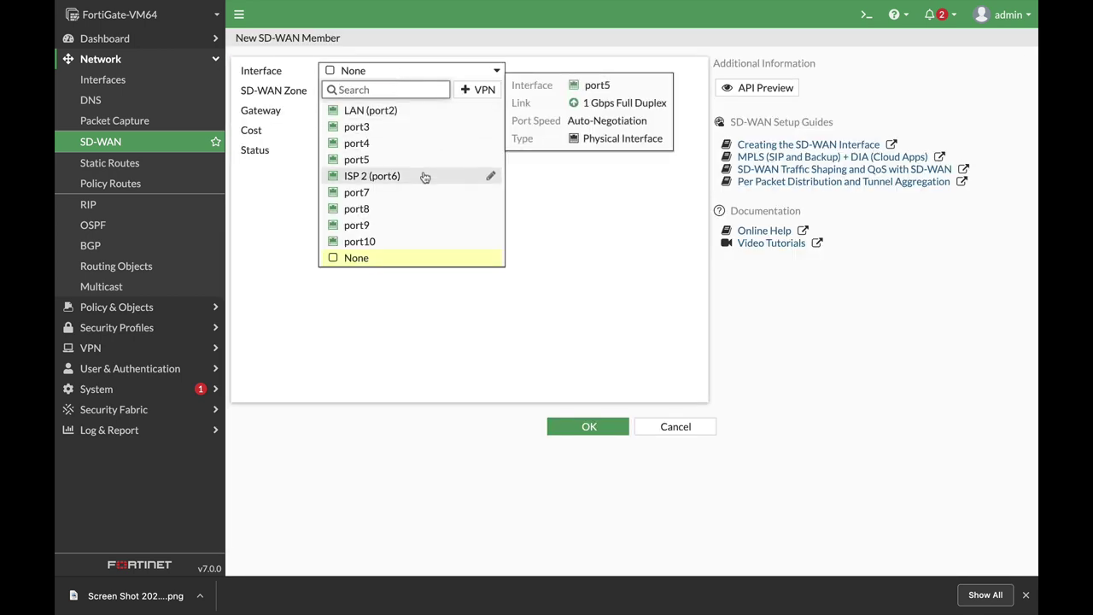
Step: Add ISP 2 (port6) as an SD-WAN member with gateway 192.168.6.254 and expand the virtual-wan-link zone's members
left_click(423, 176)
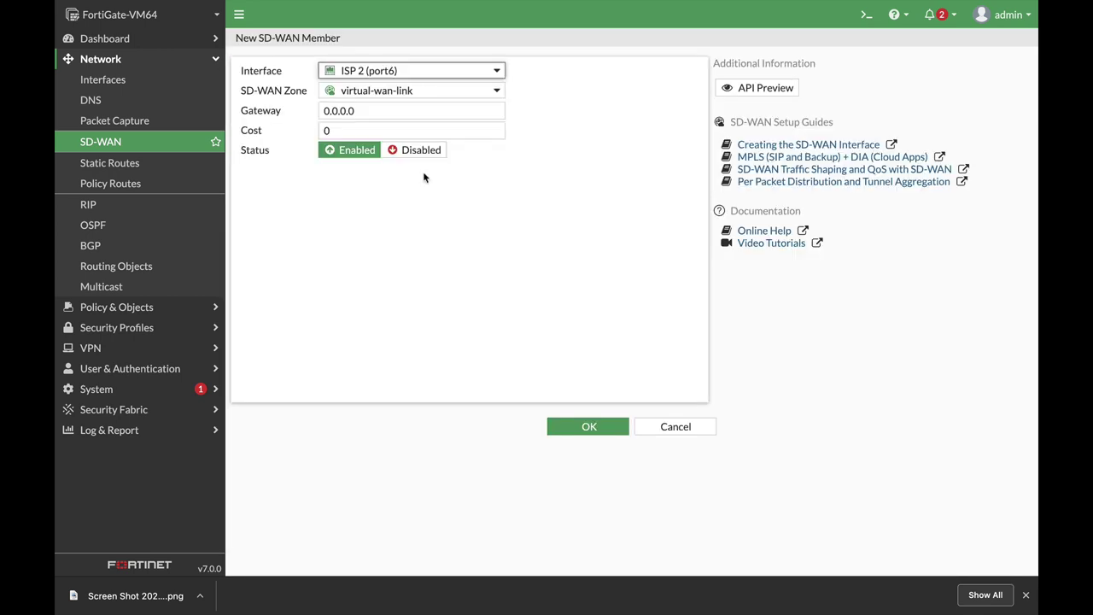
left_click(374, 114)
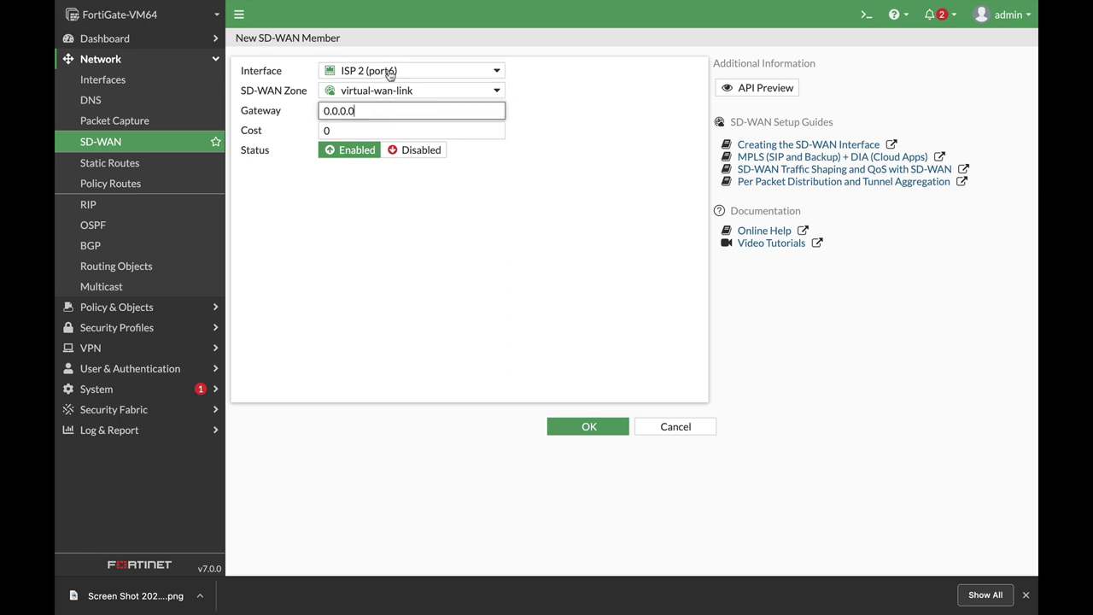
mouse_move(390, 75)
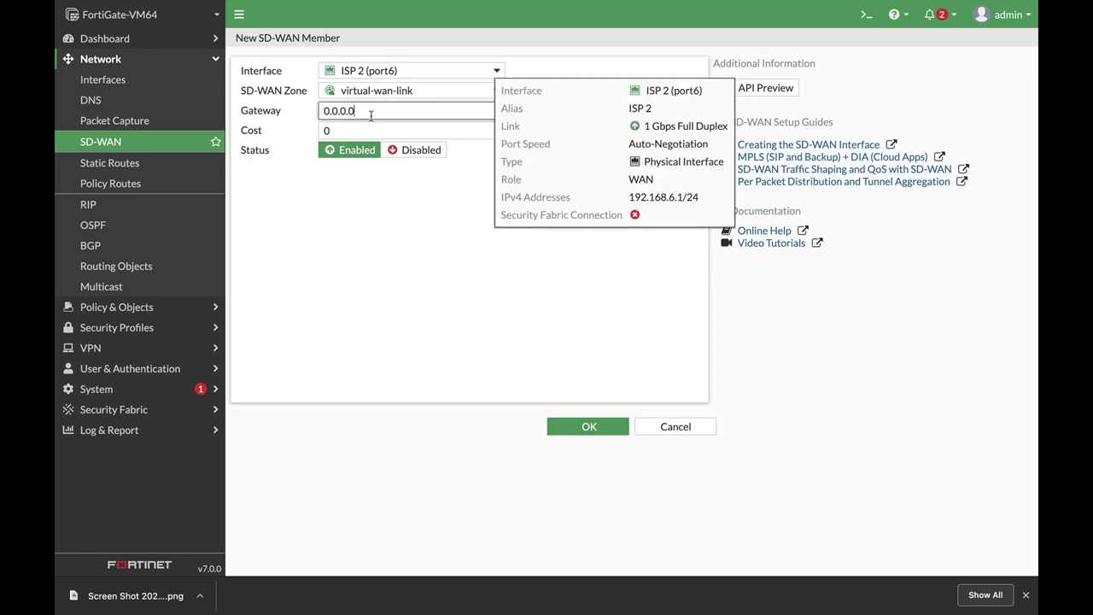
left_click_drag(366, 111, 263, 120)
type("192.")
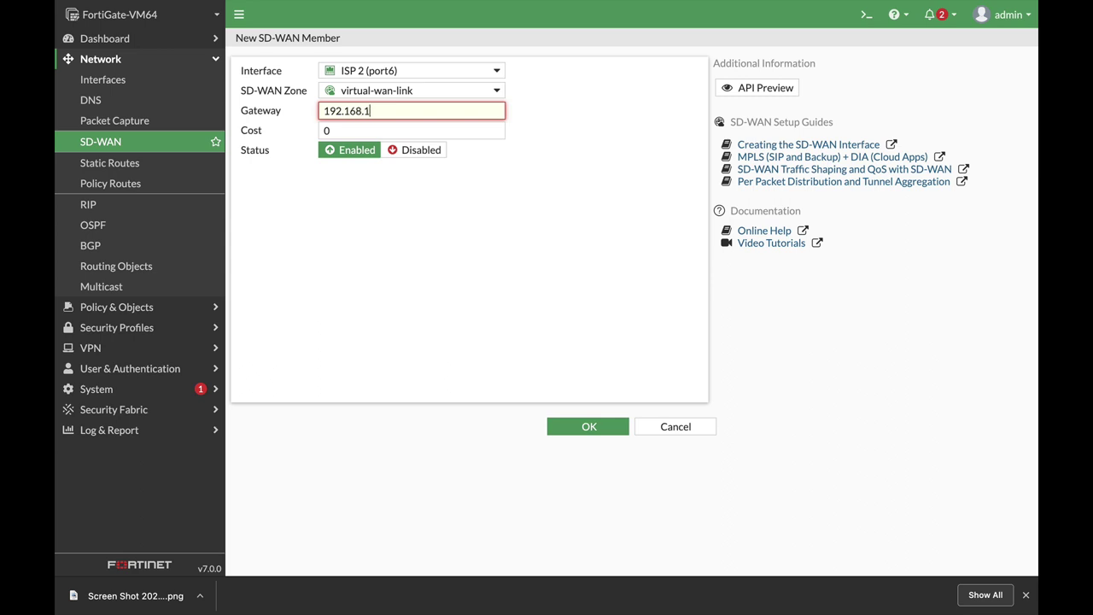
type("168.6.254")
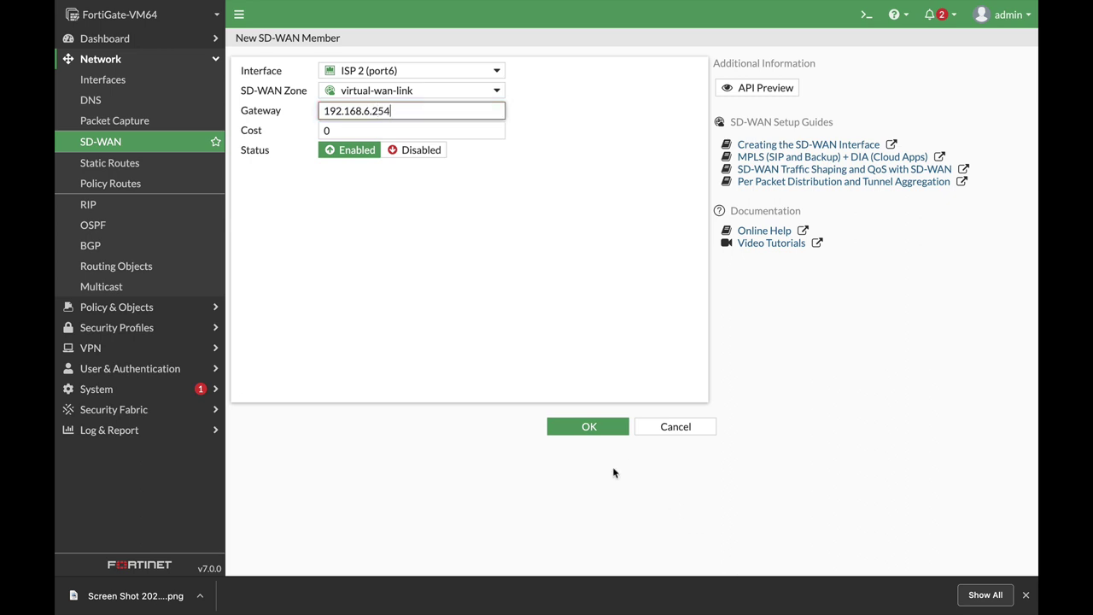
left_click(589, 426)
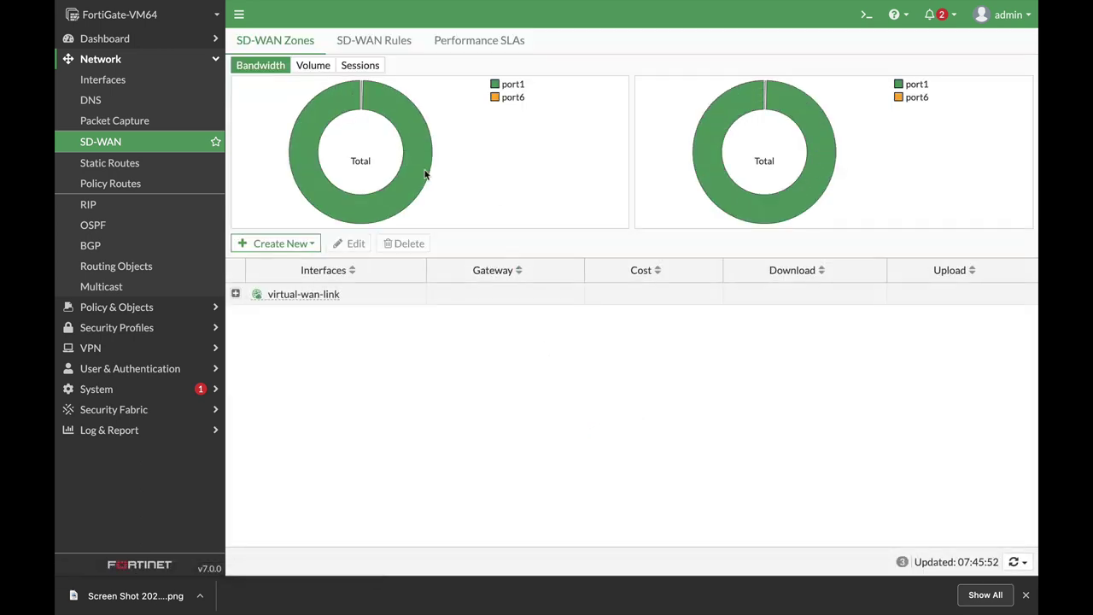
left_click(235, 294)
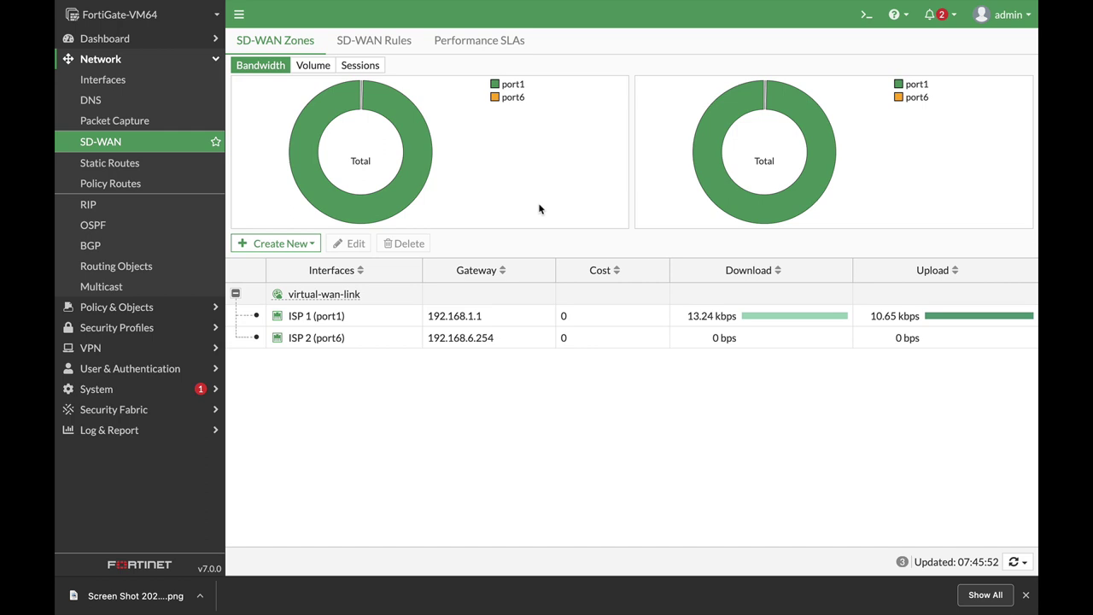
Step: Open the implicit sd-wan rule for editing
left_click(376, 41)
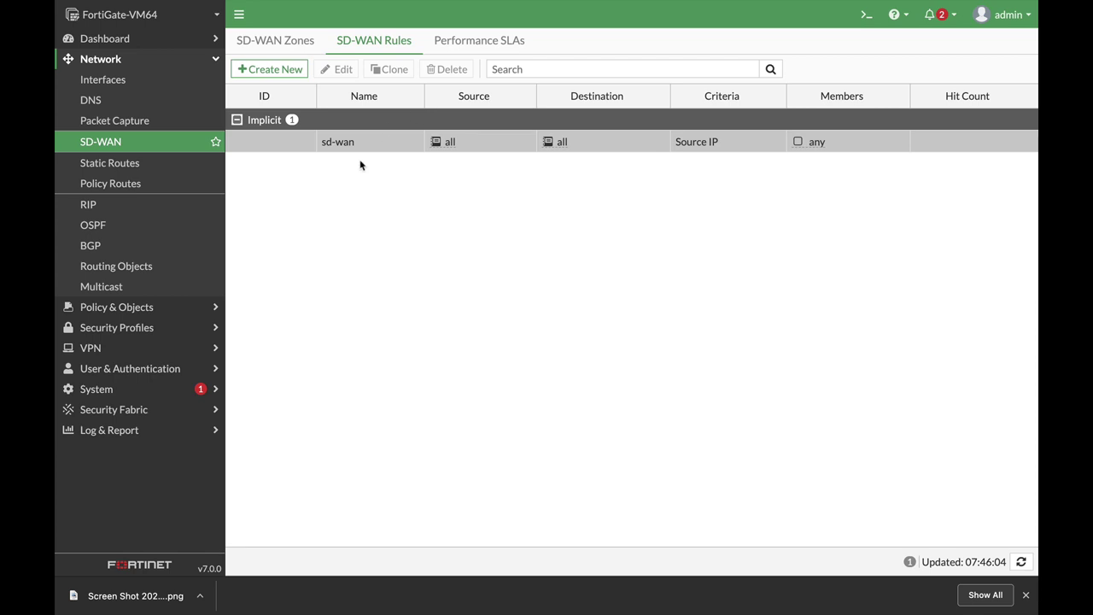
left_click(361, 143)
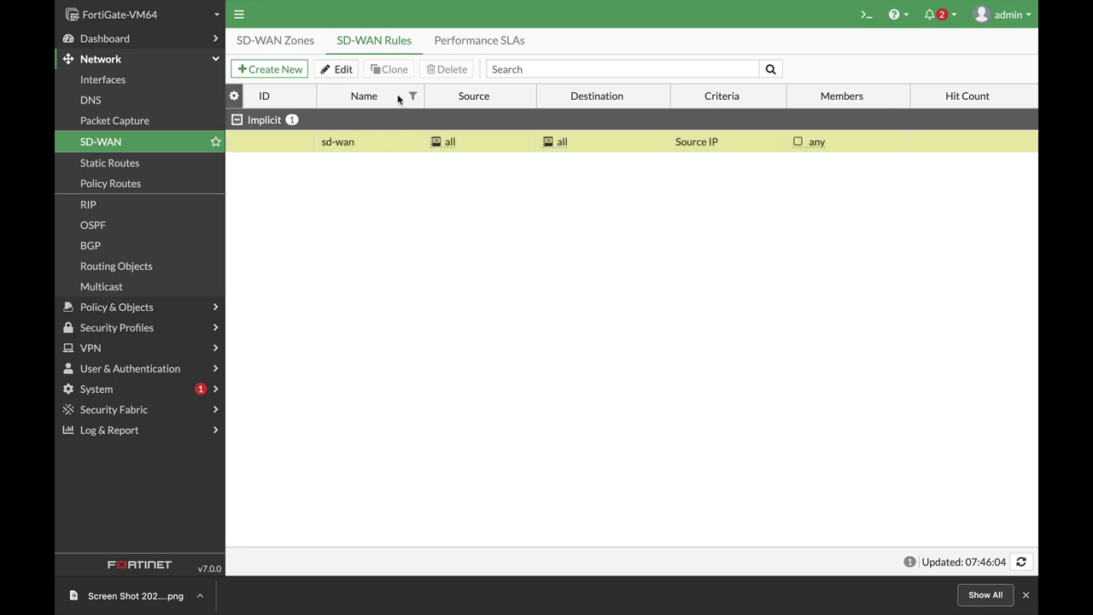
left_click(338, 69)
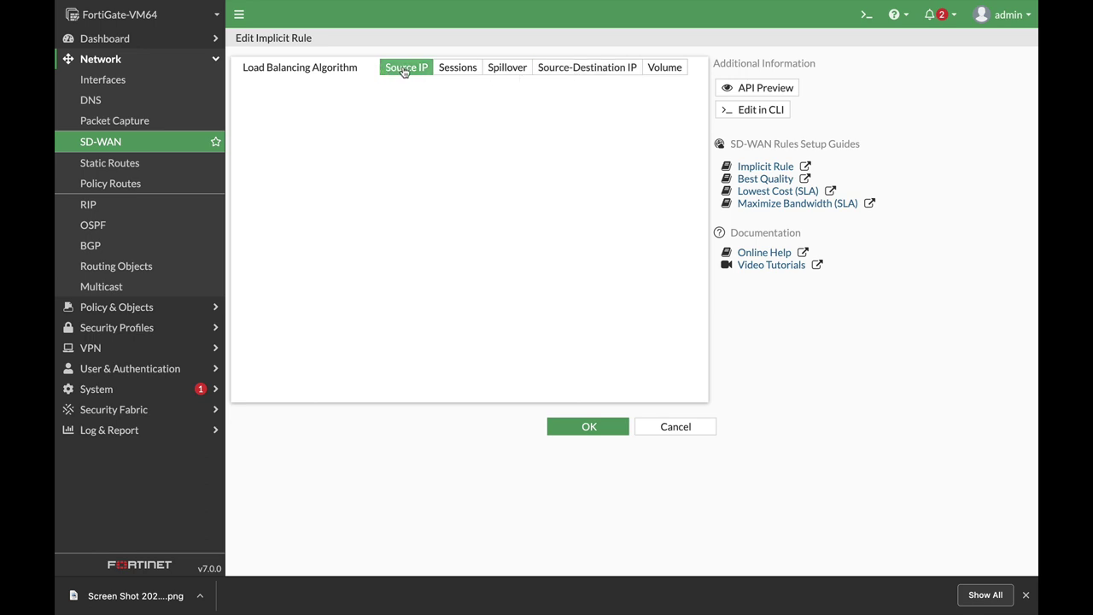
Step: Try the Sessions load balancing algorithm with weight 80 for ISP 1 (port1) and 20 for ISP 2 (port6)
left_click(461, 68)
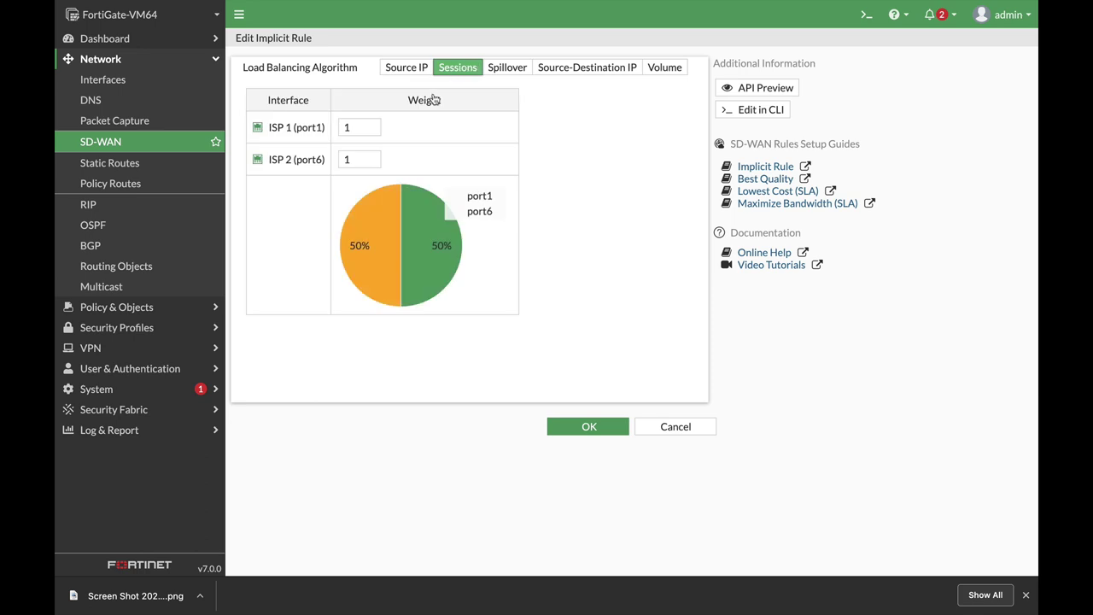
double_click(356, 128)
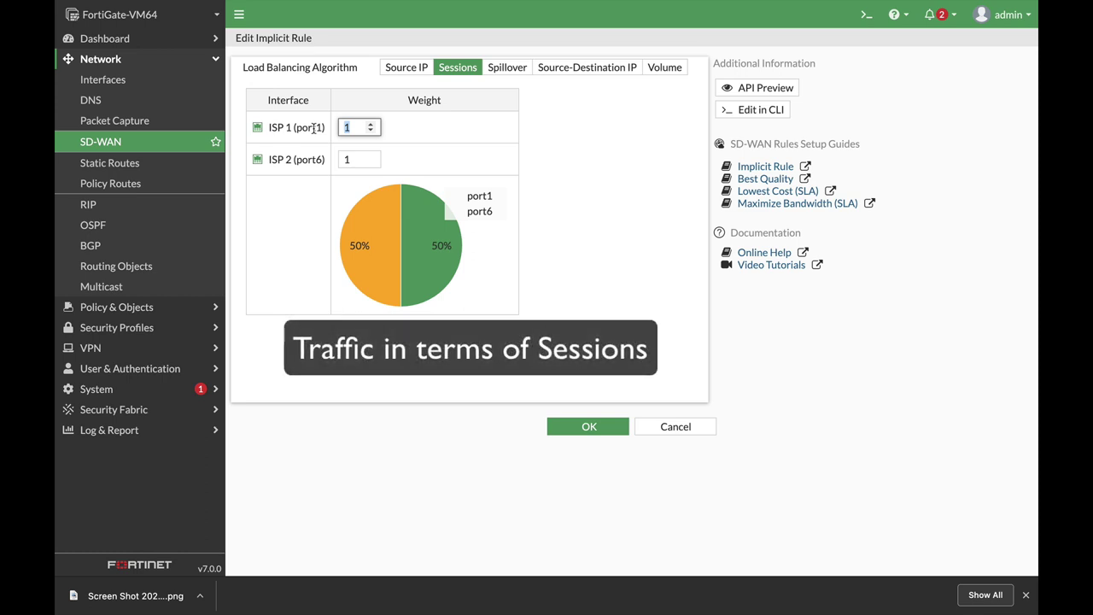
type("80")
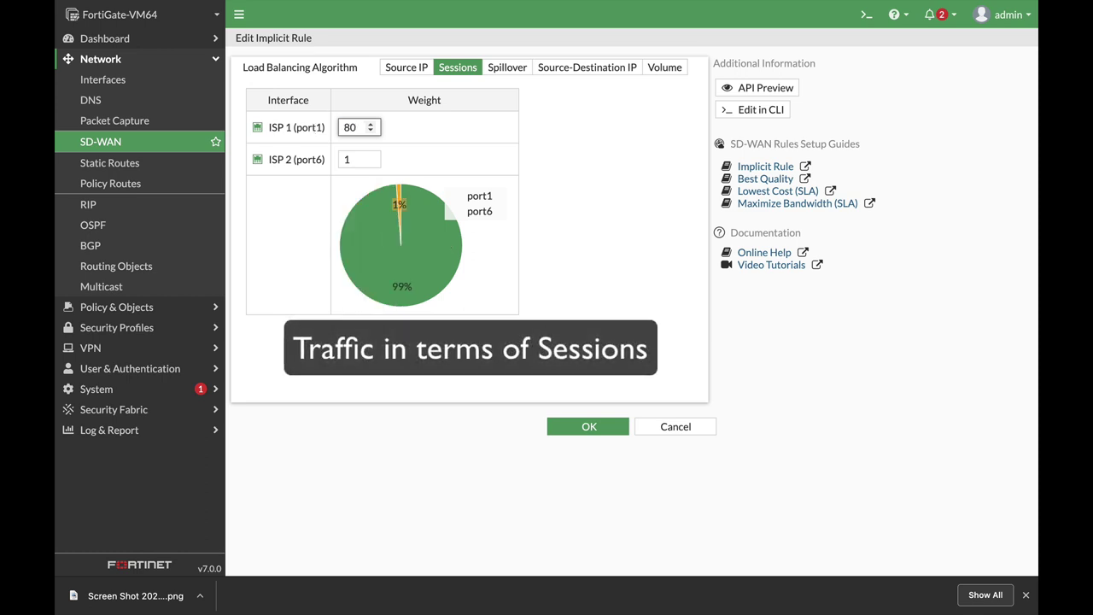
left_click(348, 160)
left_click_drag(348, 163, 338, 163)
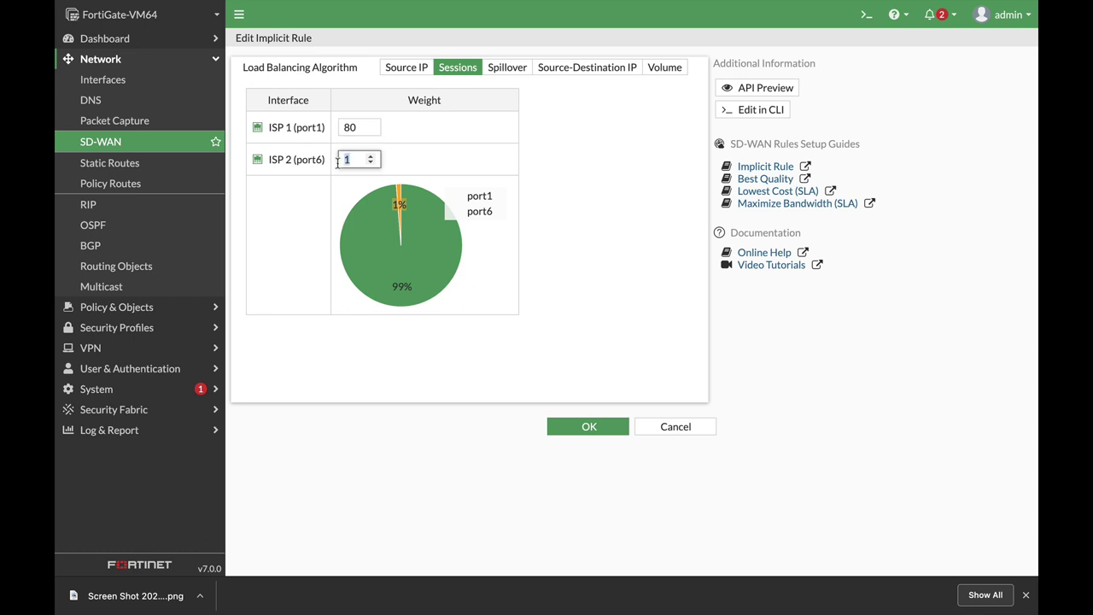
type("20")
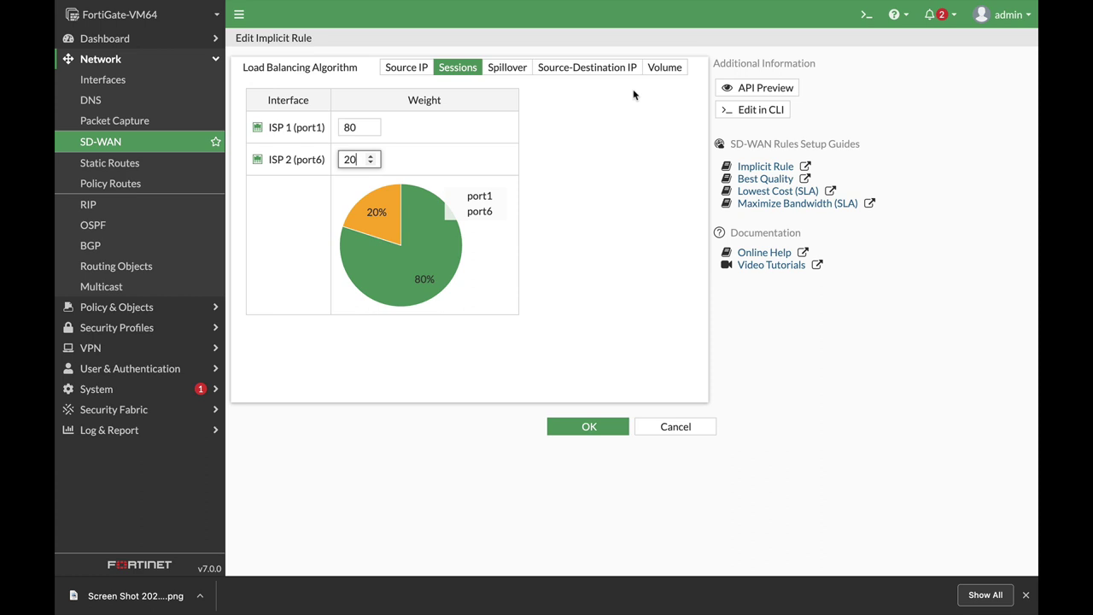
Step: Set the implicit rule's load balancing to Volume, weighting ISP 1 (port1) 80 and ISP 2 (port6) 20, and save it
left_click(662, 69)
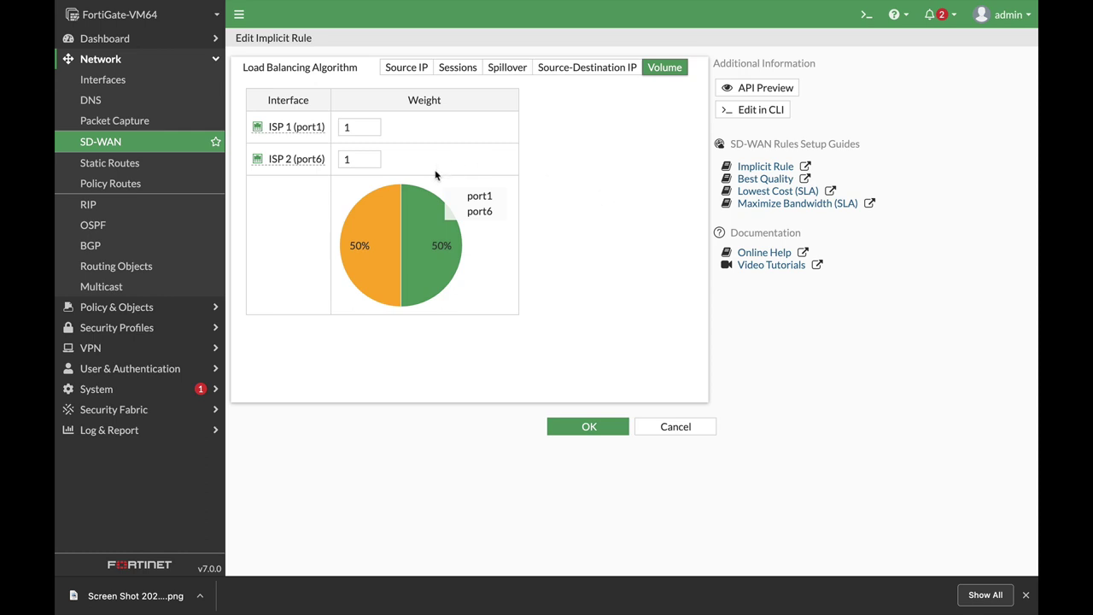
double_click(353, 128)
mouse_move(318, 125)
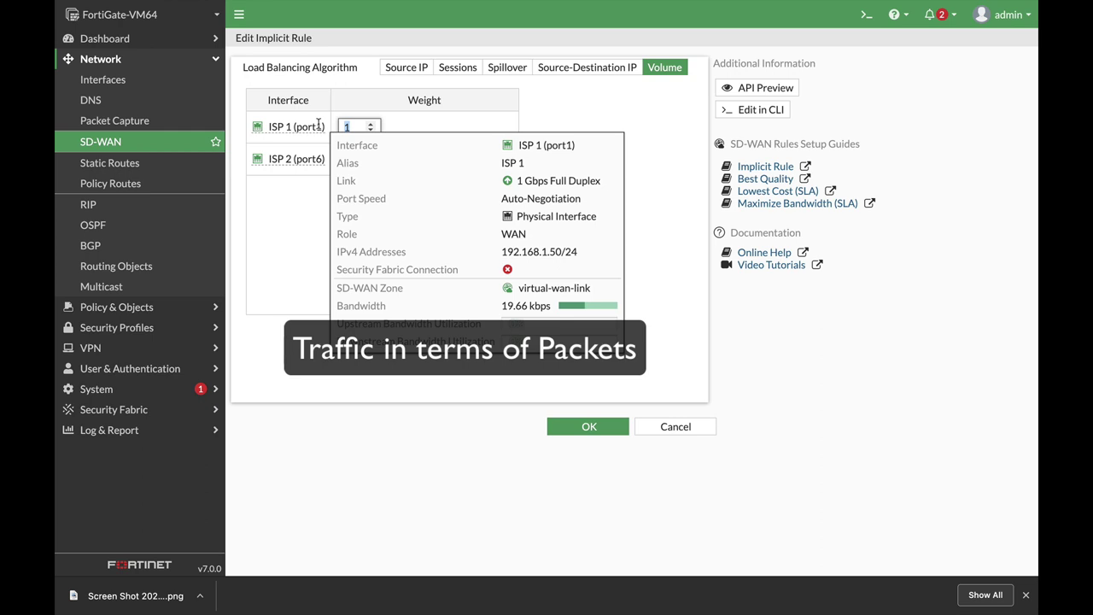
type("80")
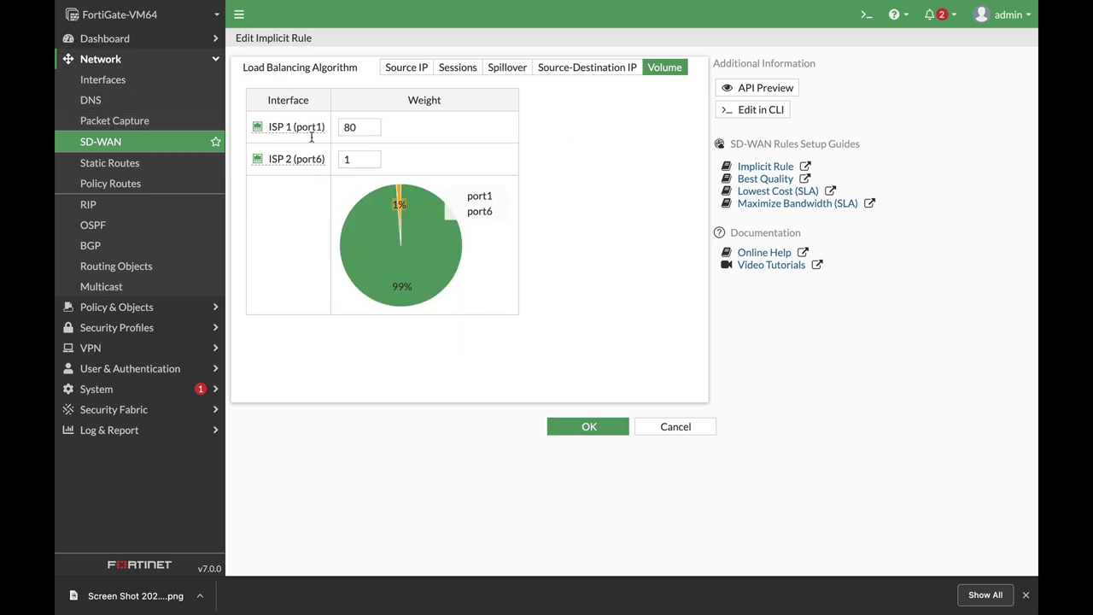
left_click(347, 160)
key("BackSpace")
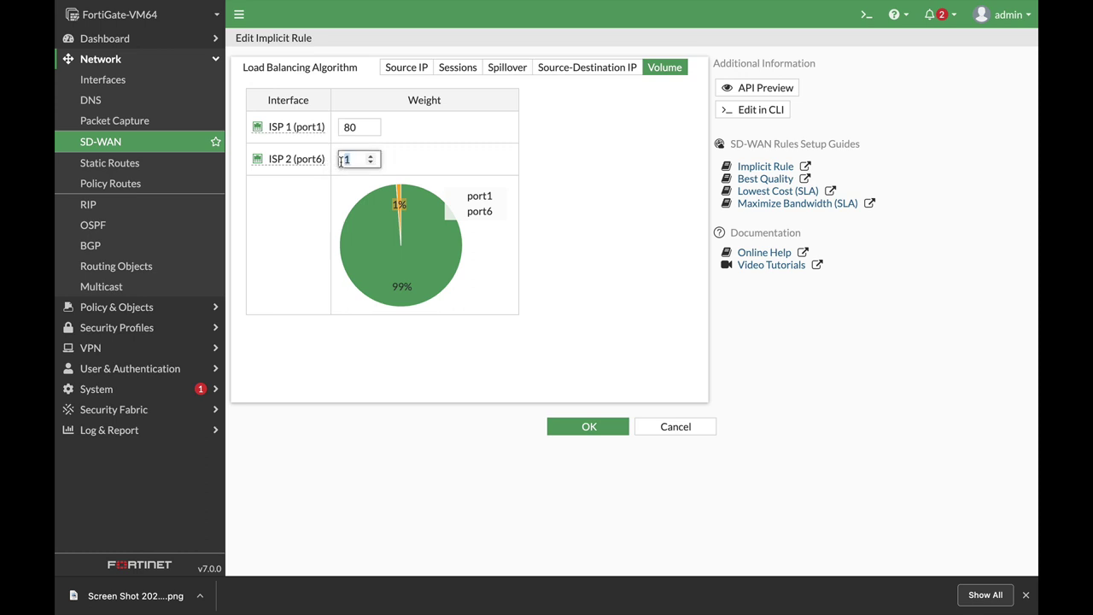
type("20")
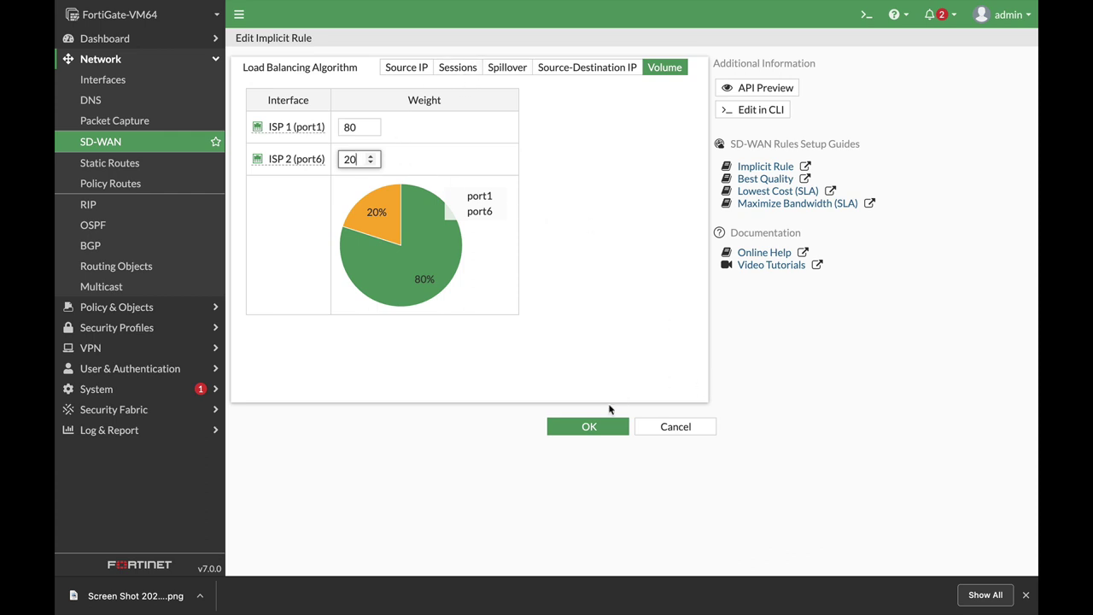
left_click(591, 426)
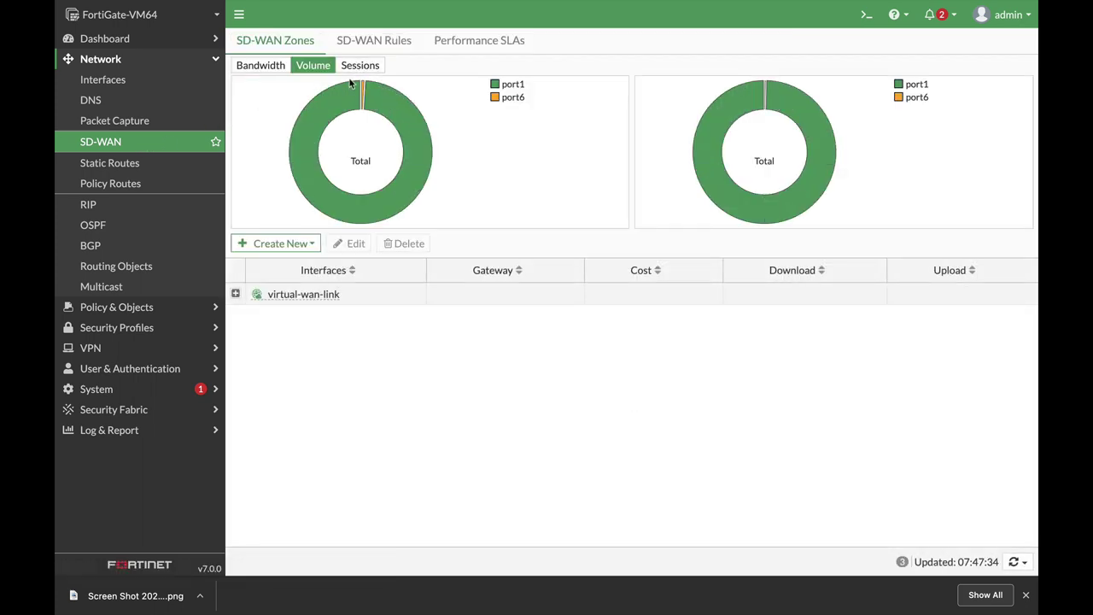
Step: Create an enabled default static route for destination 0.0.0.0/0.0.0.0 through the SD-WAN interface
left_click(444, 43)
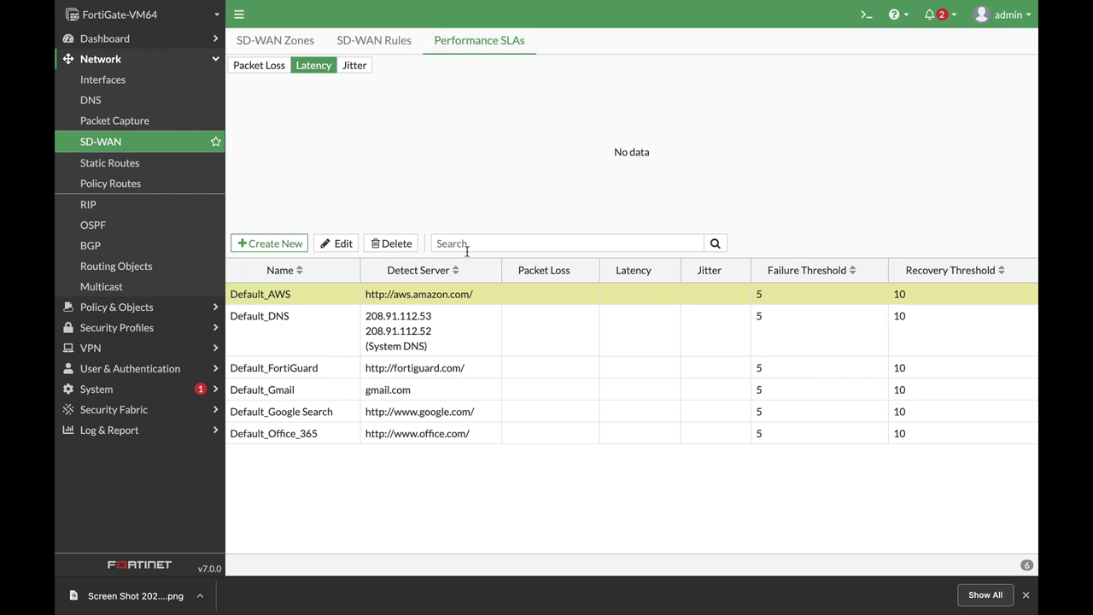
left_click(129, 165)
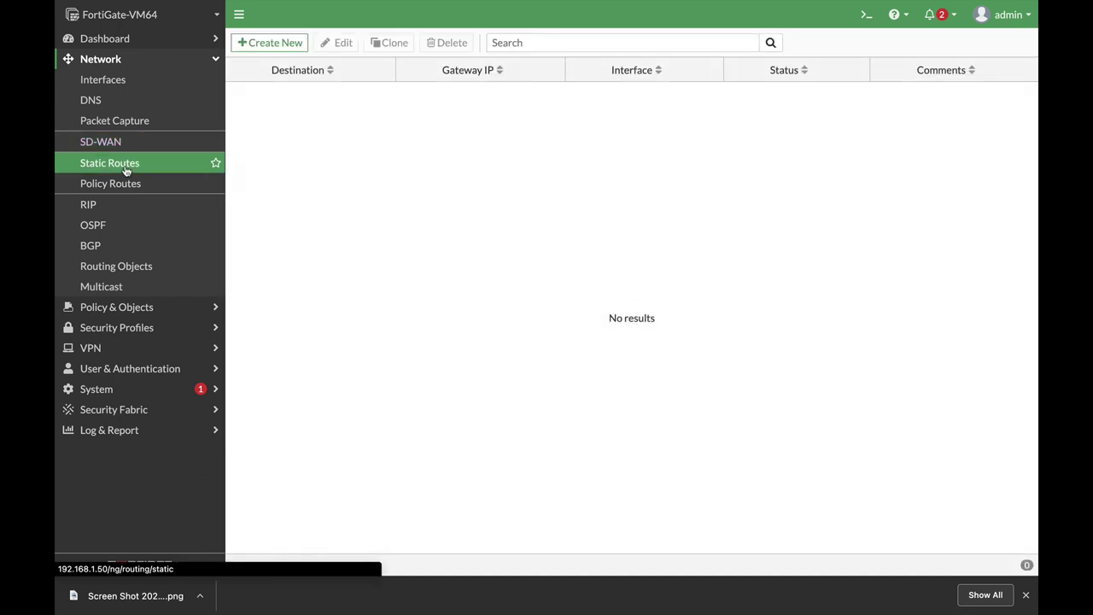
left_click(291, 43)
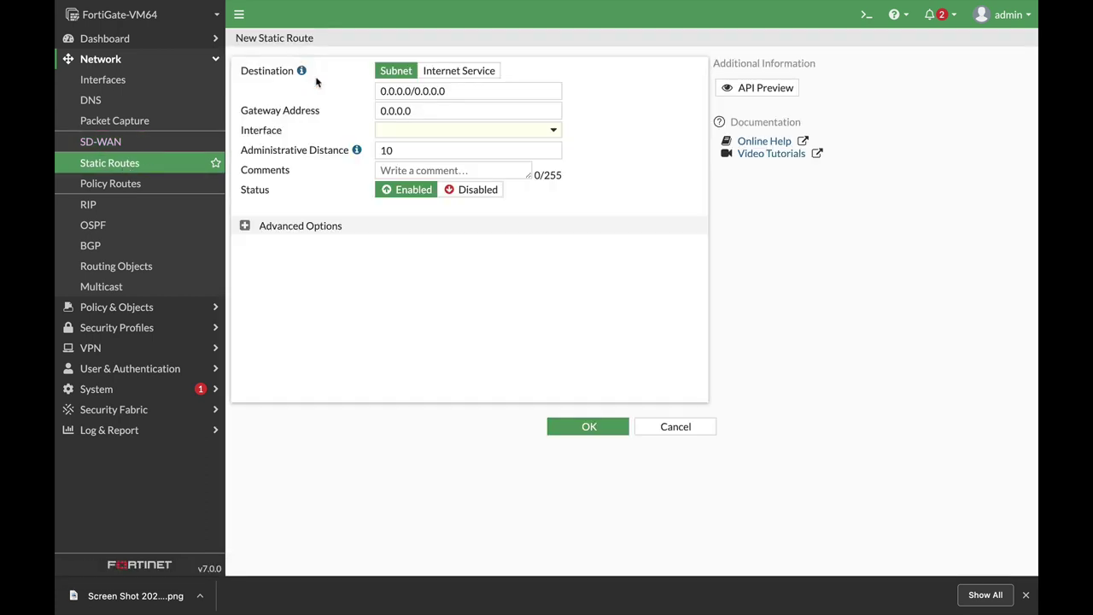
left_click(456, 135)
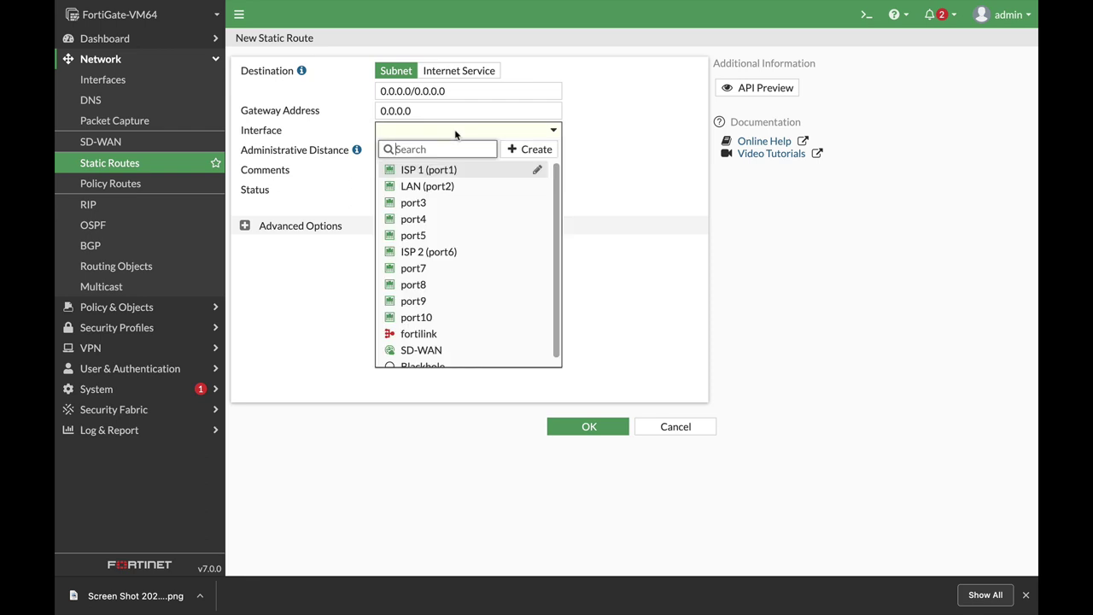
left_click(444, 350)
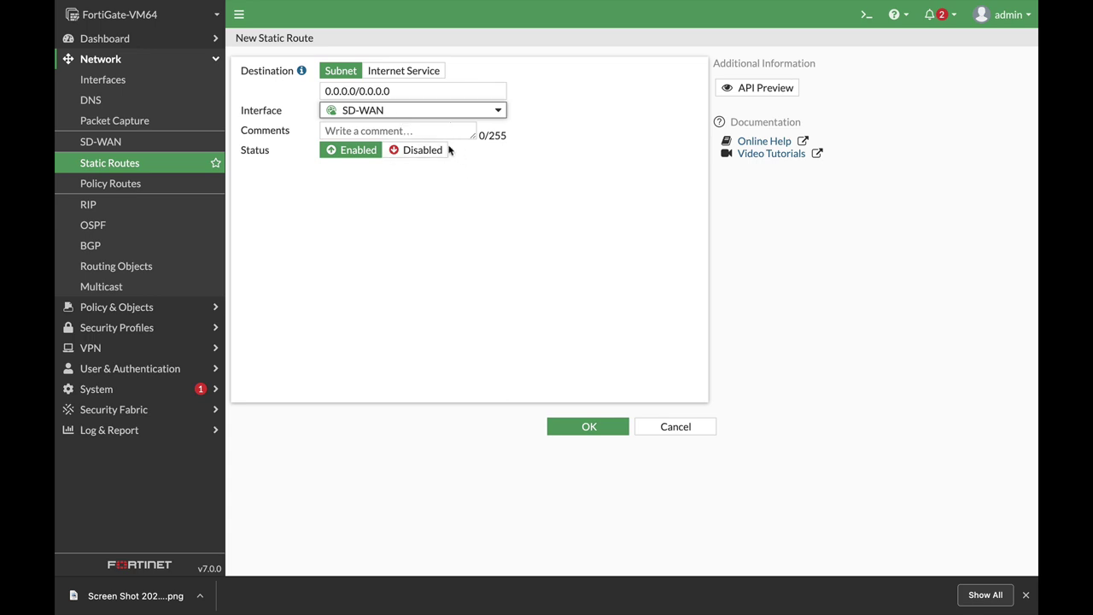
left_click(401, 91)
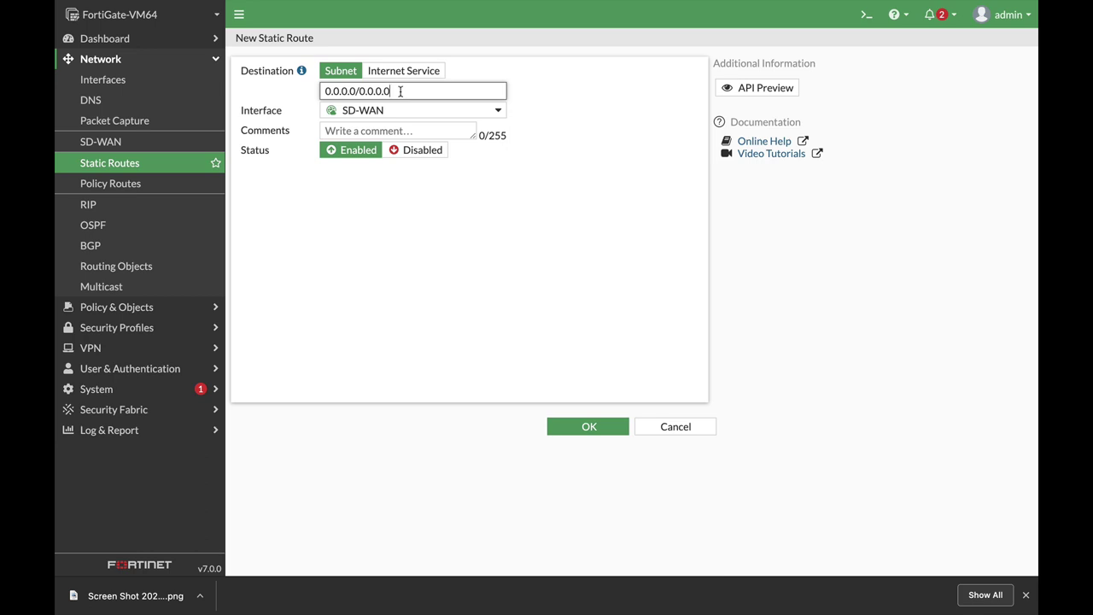
left_click(588, 426)
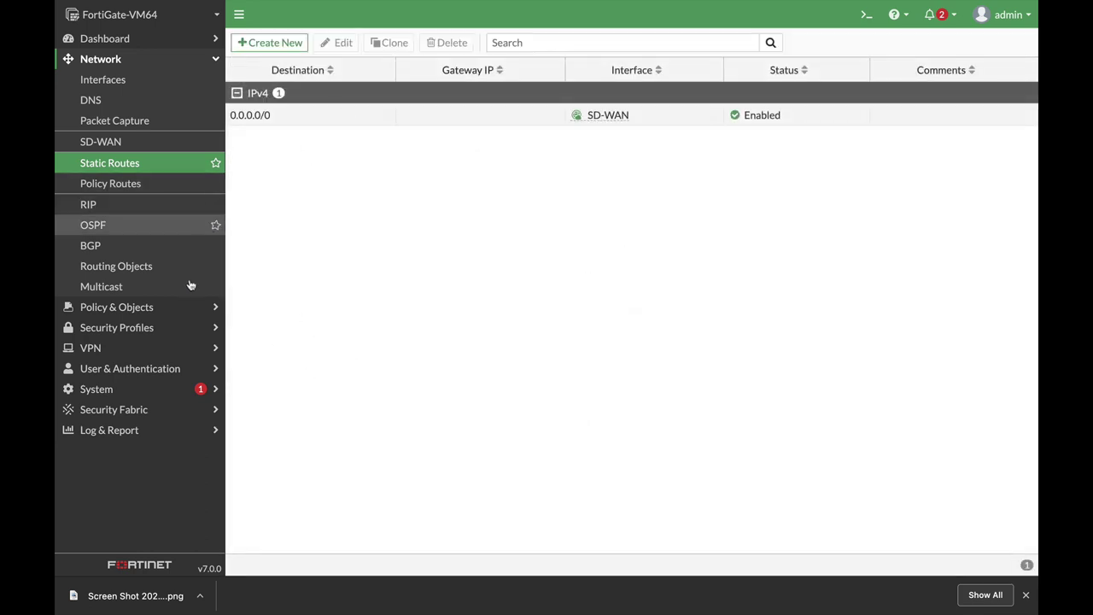
Step: Start a new firewall policy named sd-wan with incoming interface LAN (port2) and outgoing interface virtual-wan-link
left_click(157, 311)
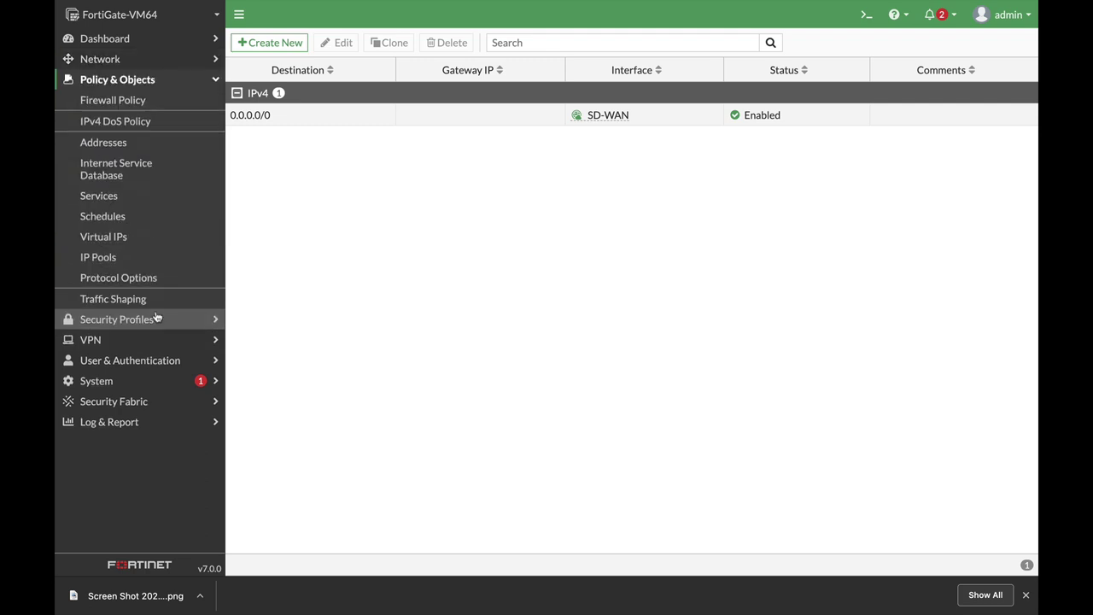
left_click(146, 106)
left_click(290, 46)
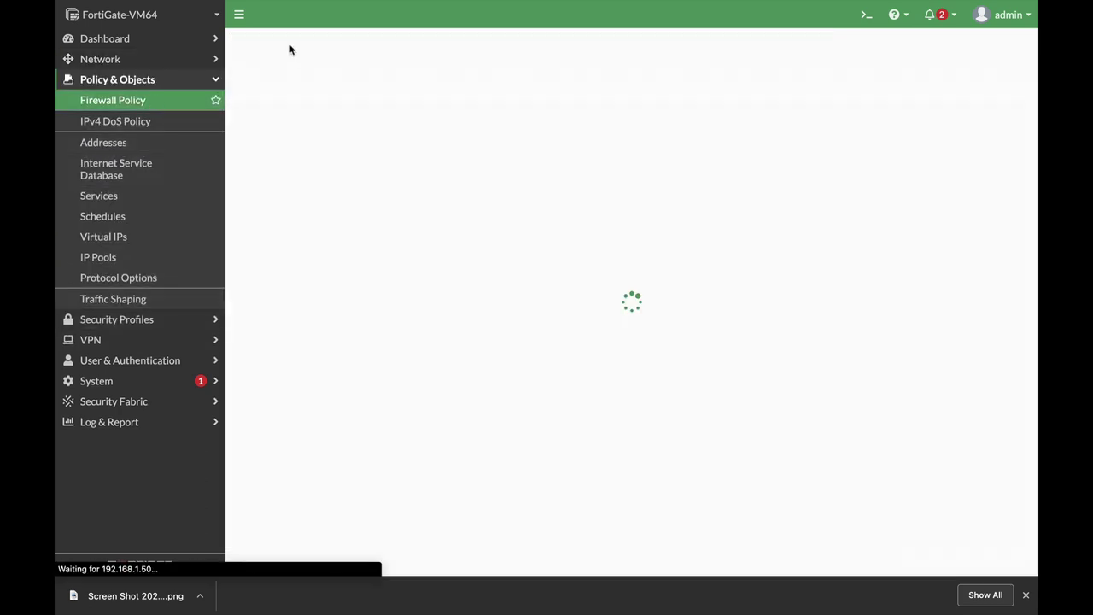
left_click(371, 82)
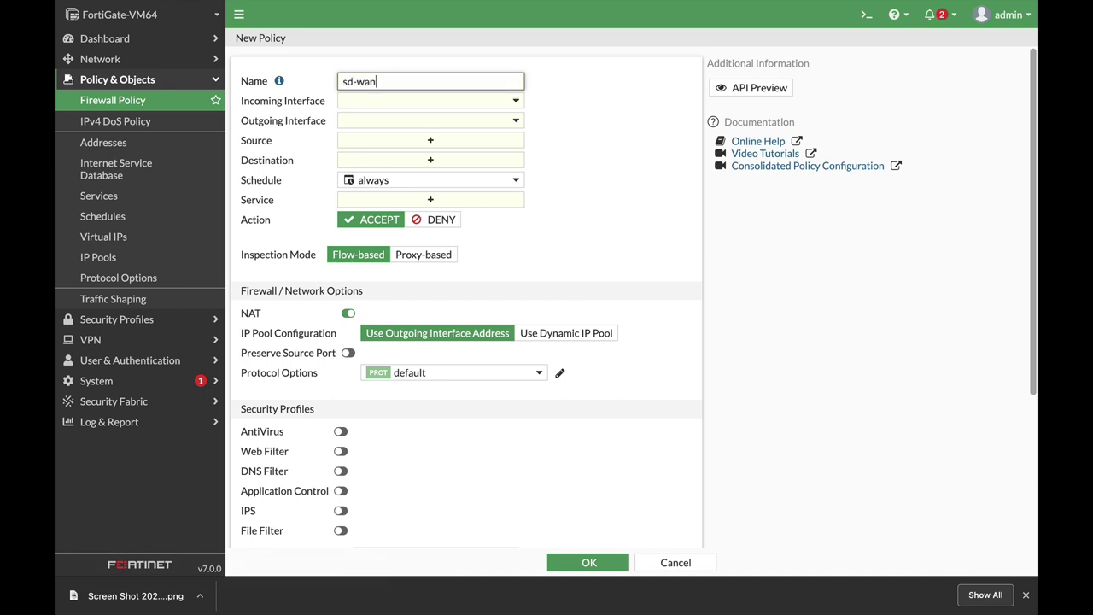
type("sd-wan")
left_click(384, 101)
left_click(410, 142)
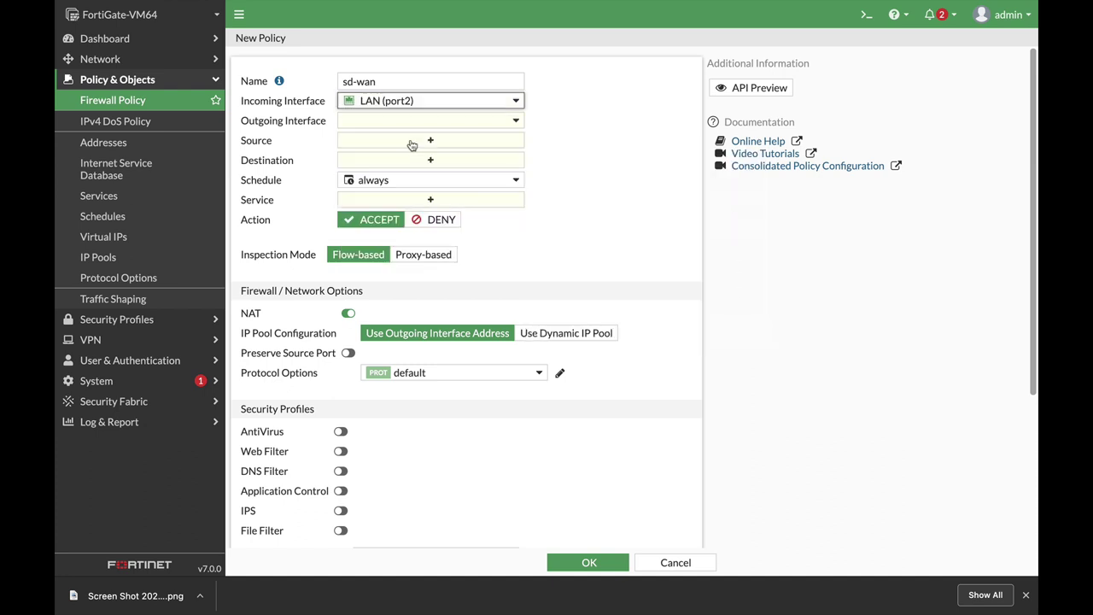
left_click(409, 124)
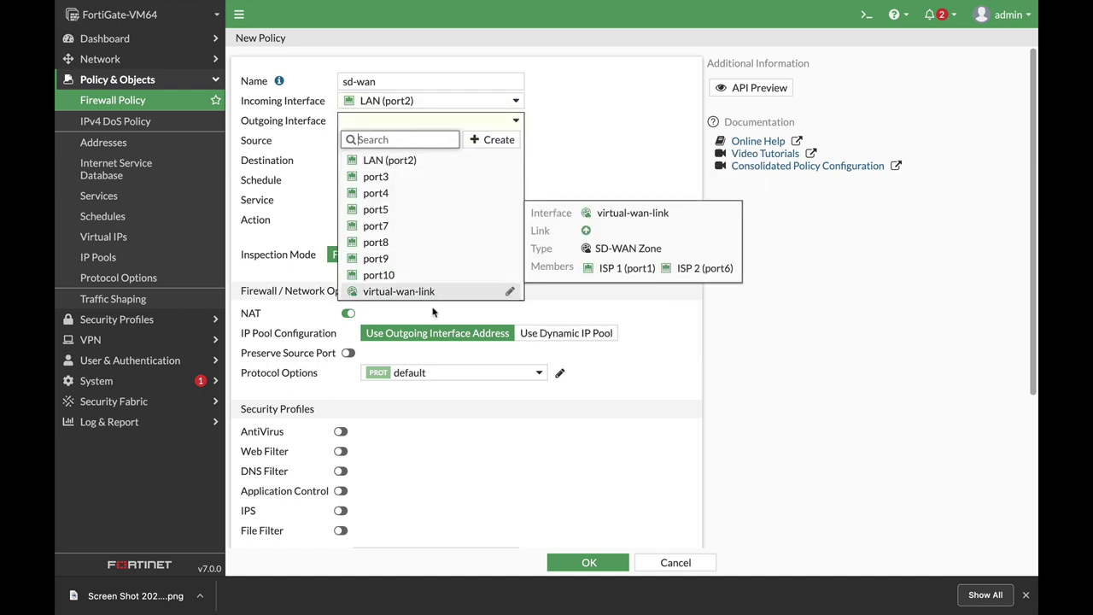
left_click(388, 291)
Step: Set the policy's source and destination addresses to all and its service to ALL
left_click(378, 142)
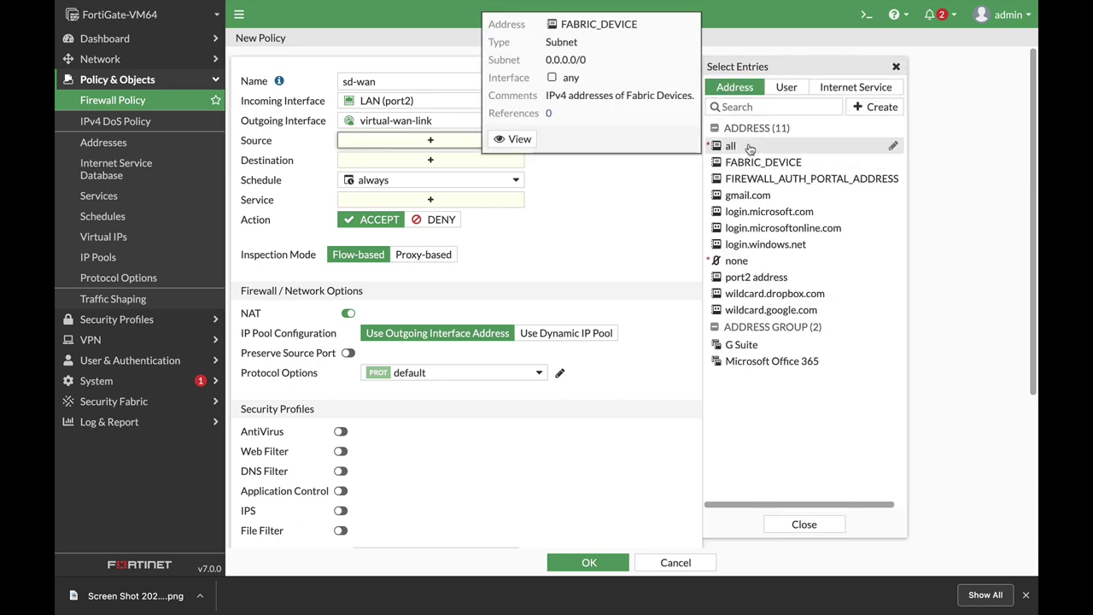
left_click(730, 145)
left_click(448, 178)
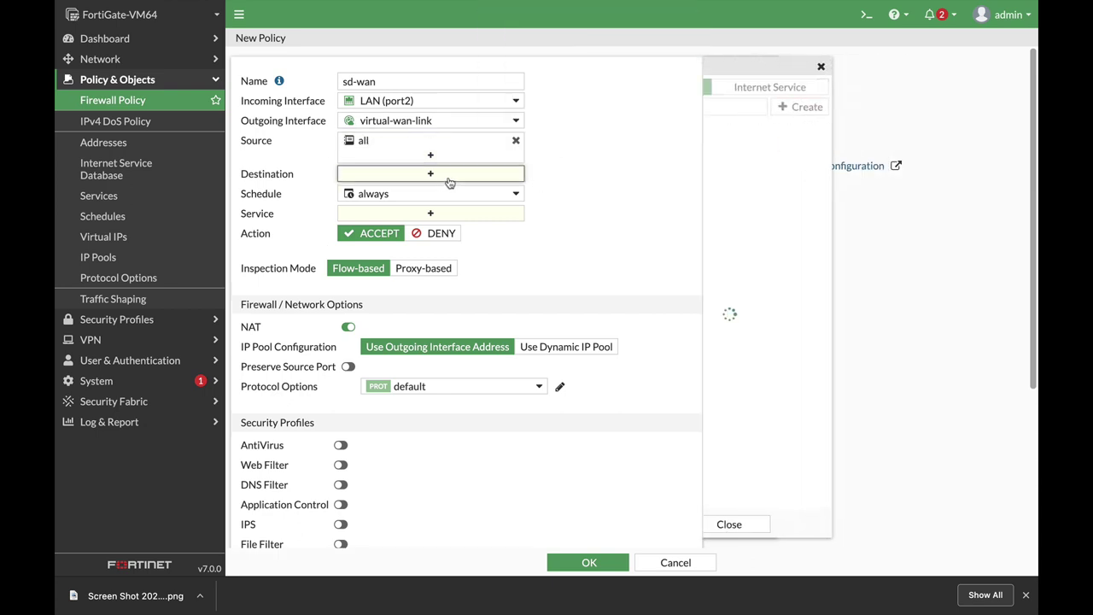
left_click(743, 150)
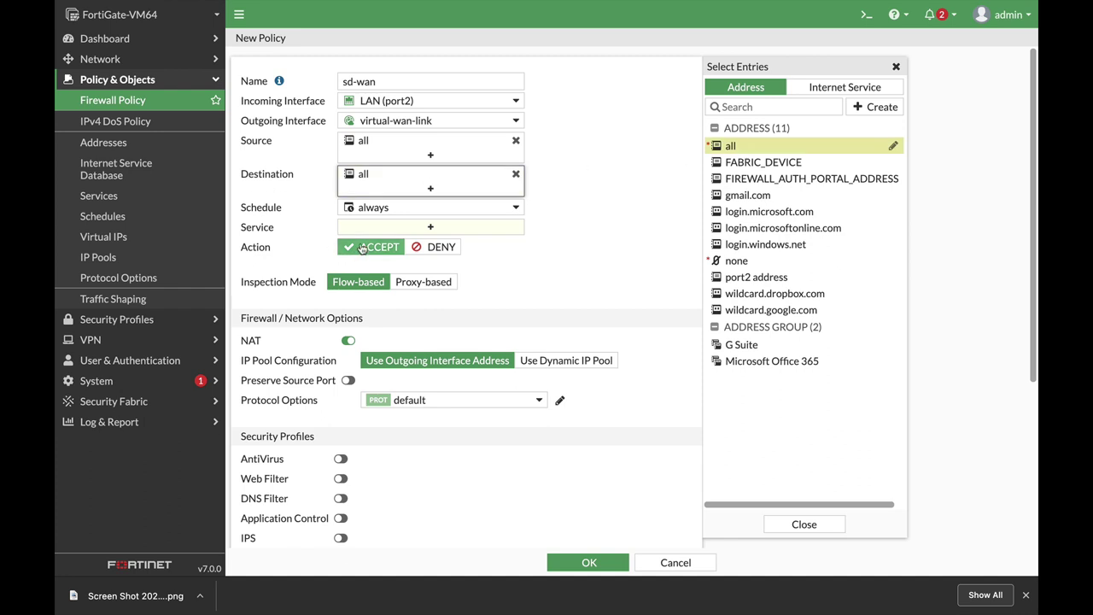
left_click(375, 227)
left_click(736, 144)
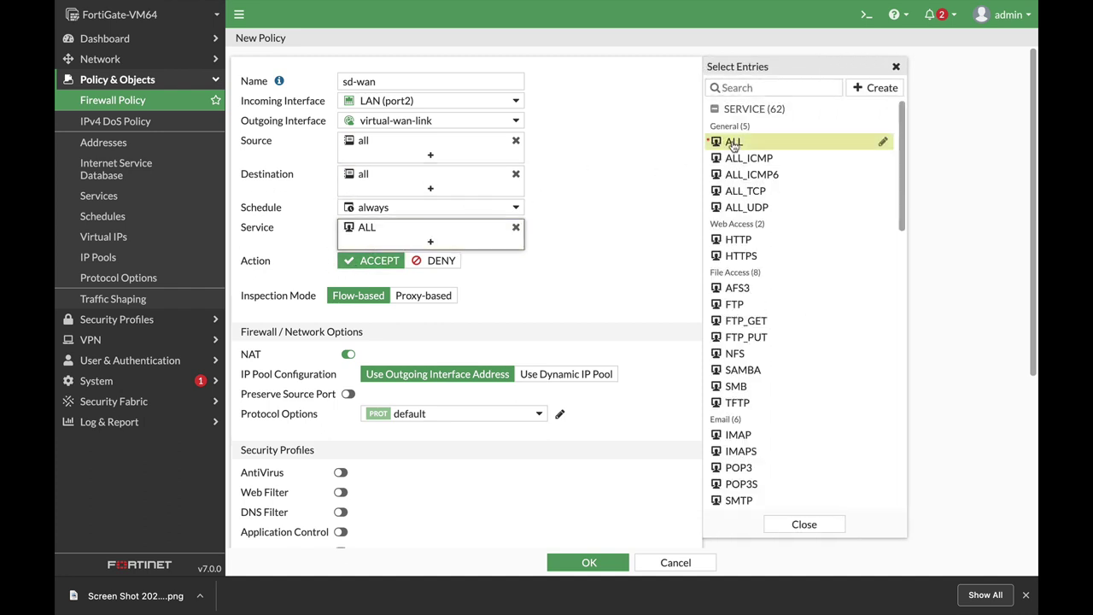
Step: Enable the AntiVirus and Application Control security profiles on the policy, using their default profiles
scroll(647, 337, "down", 1)
scroll(647, 338, "down", 4)
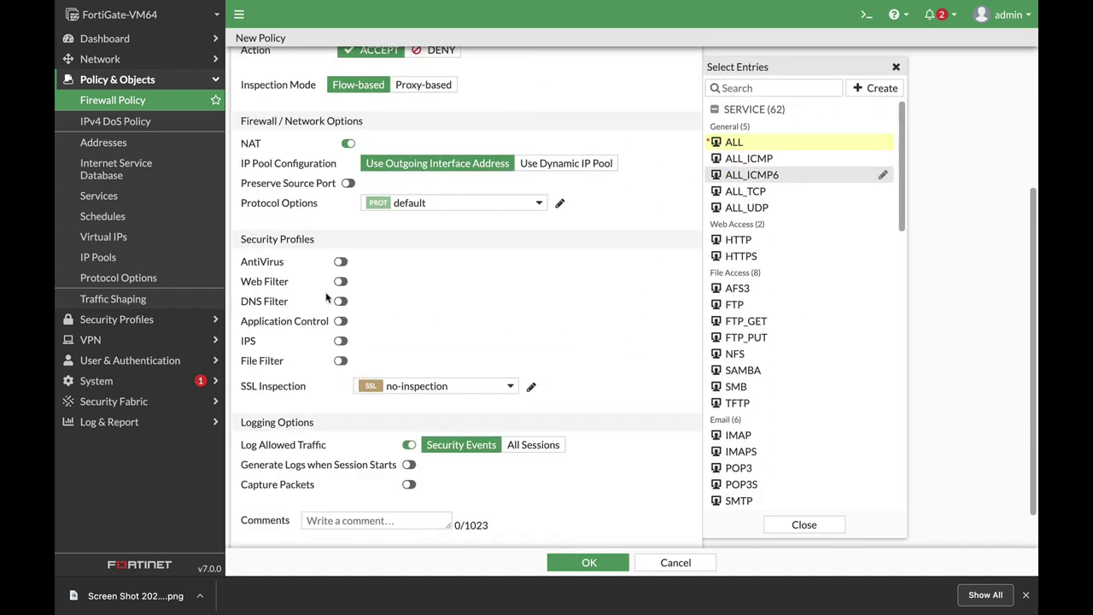
left_click(341, 263)
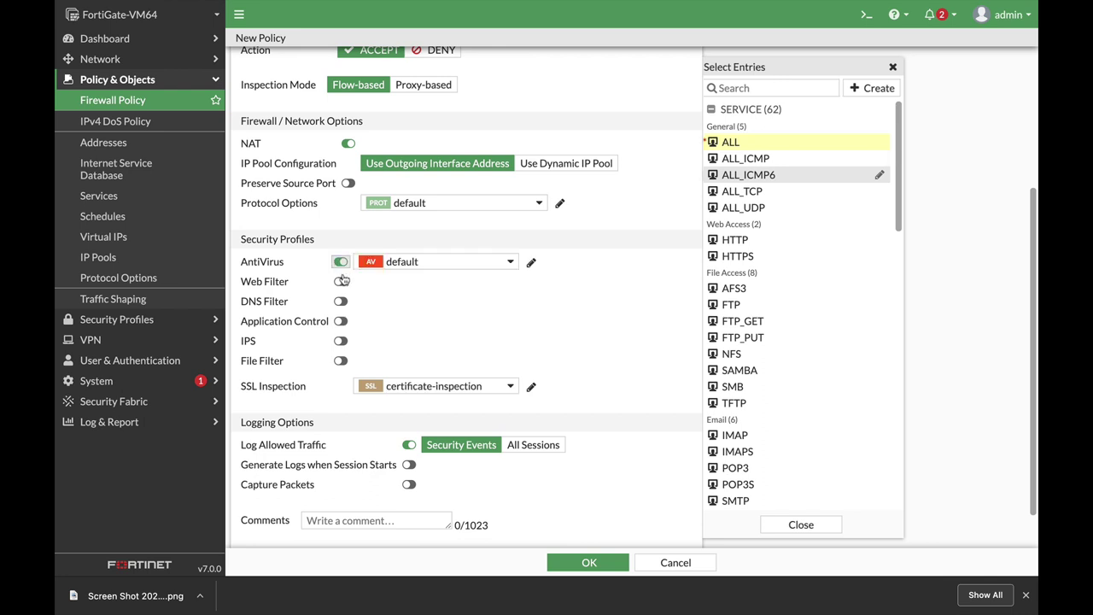
left_click(342, 321)
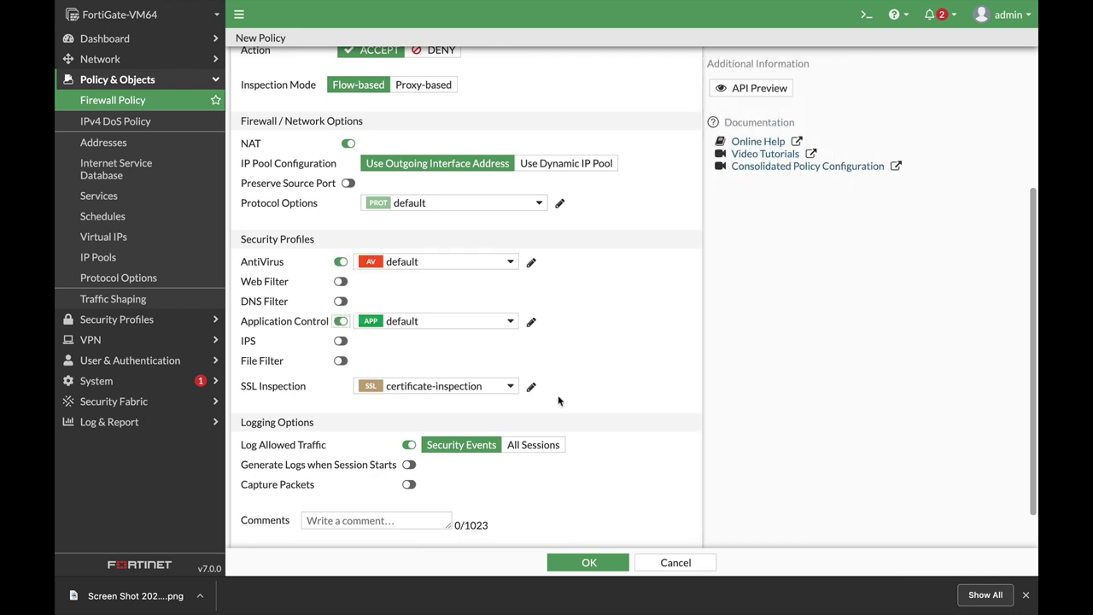